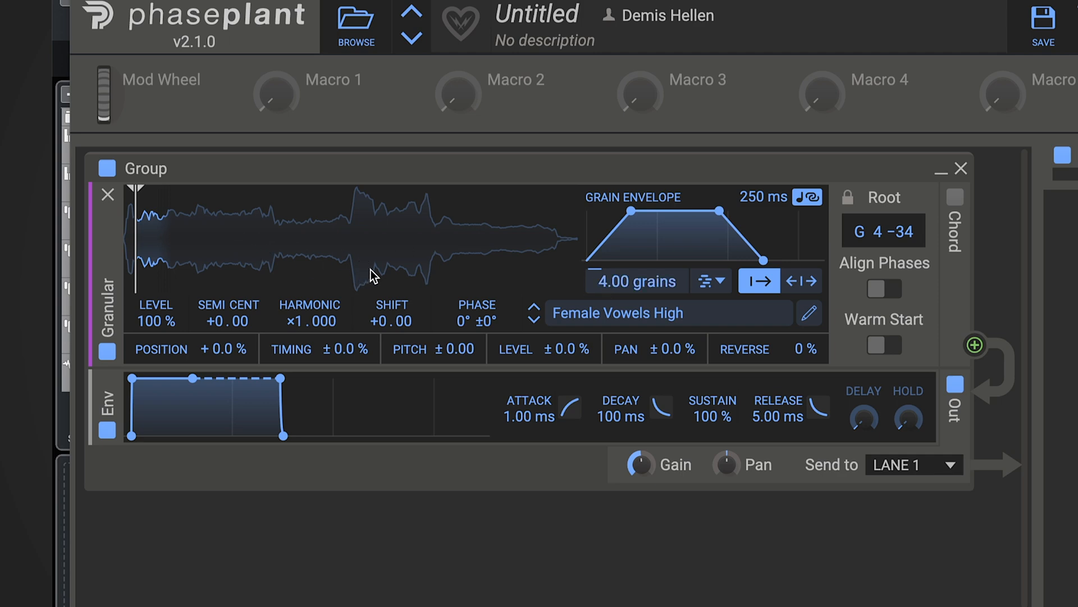
Step: Review the grain rate mode options and try the forward and bidirectional playback direction modes
left_click(718, 284)
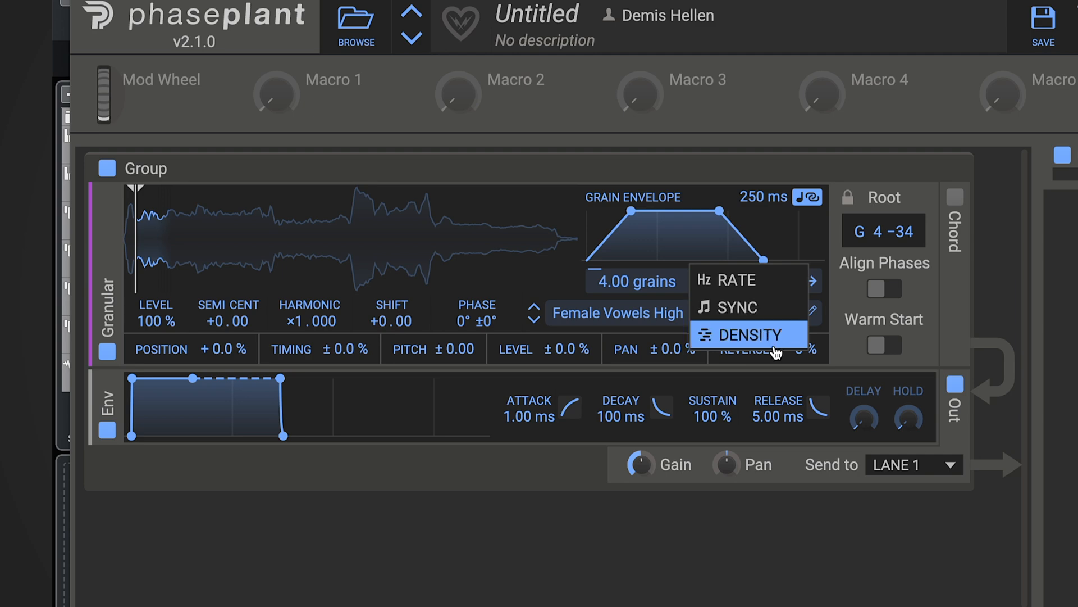
left_click(955, 305)
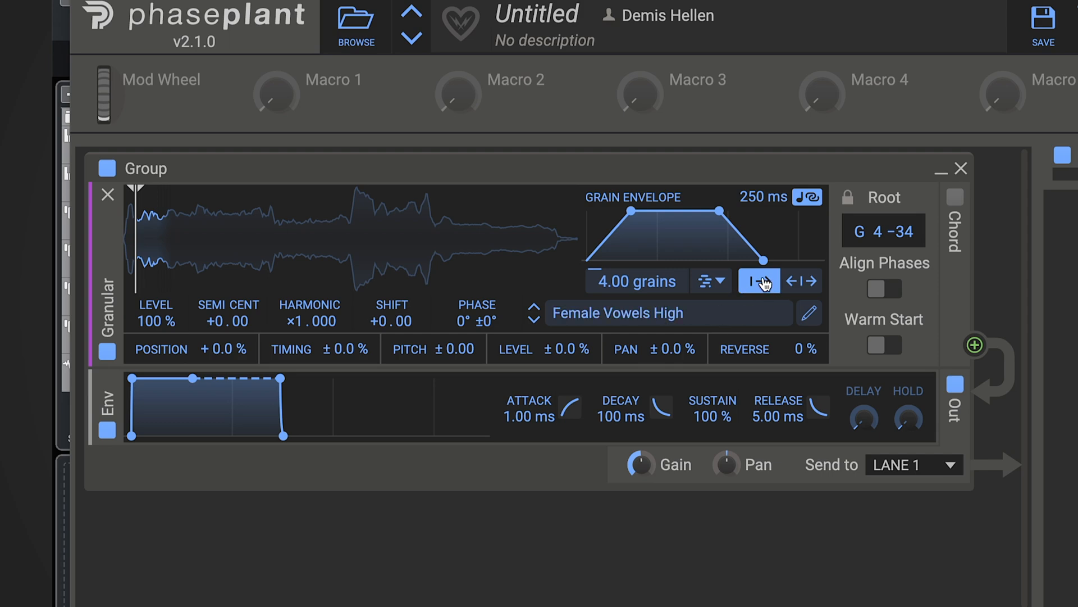
left_click(803, 282)
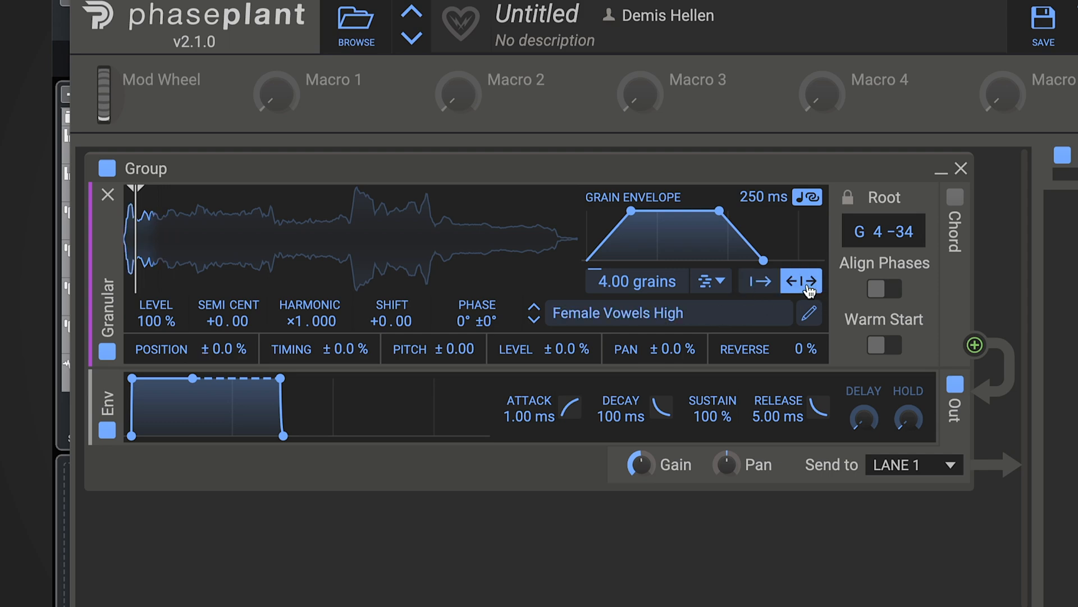
left_click(761, 282)
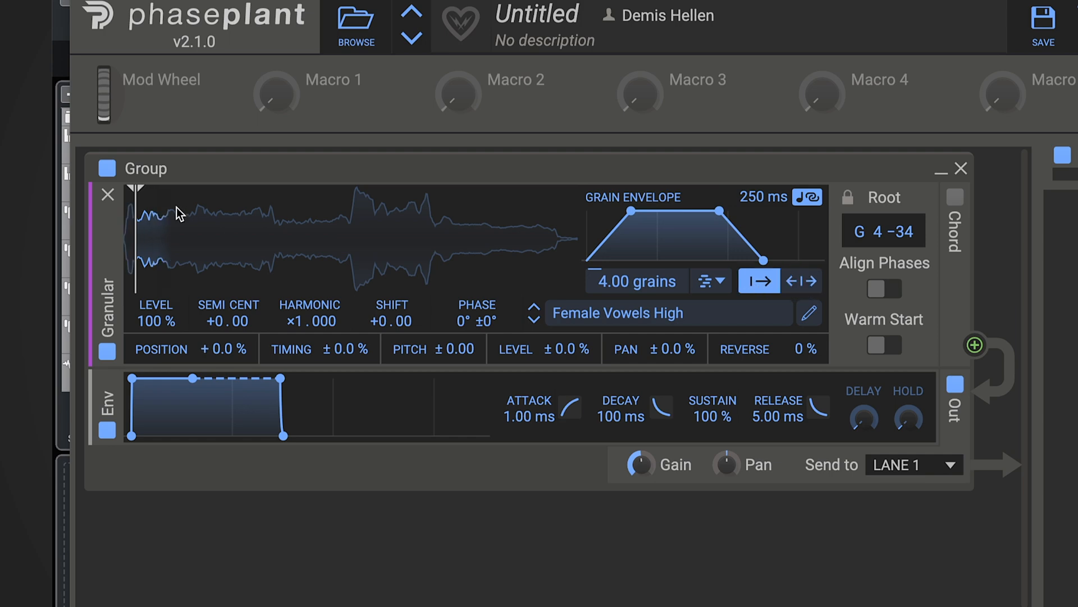
Step: Move the granular playback position to about the middle of the Female Vowels High sample
left_click_drag(142, 210, 353, 212)
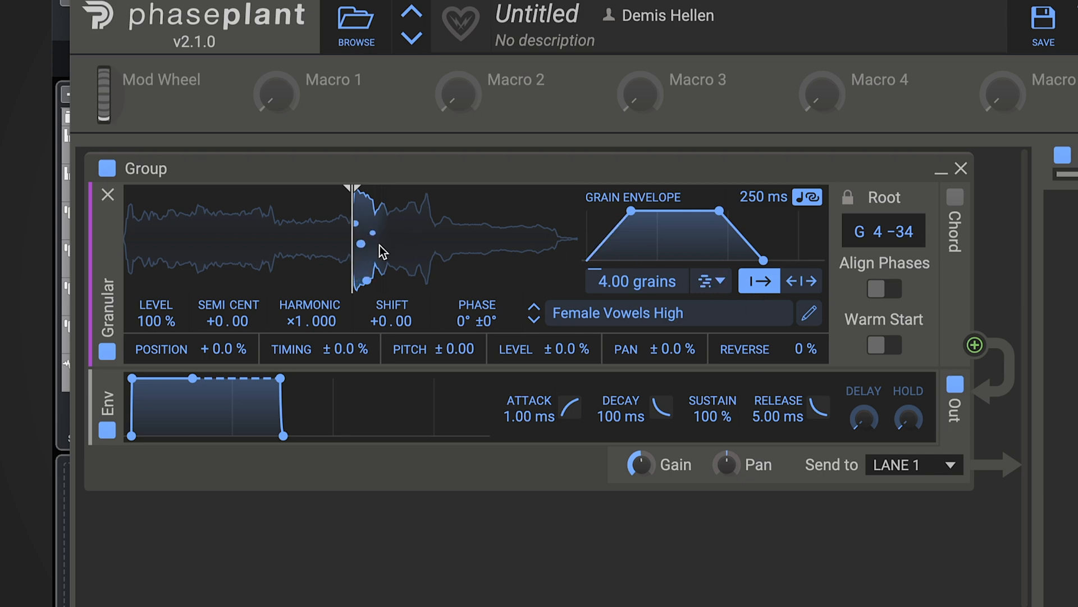
left_click(809, 283)
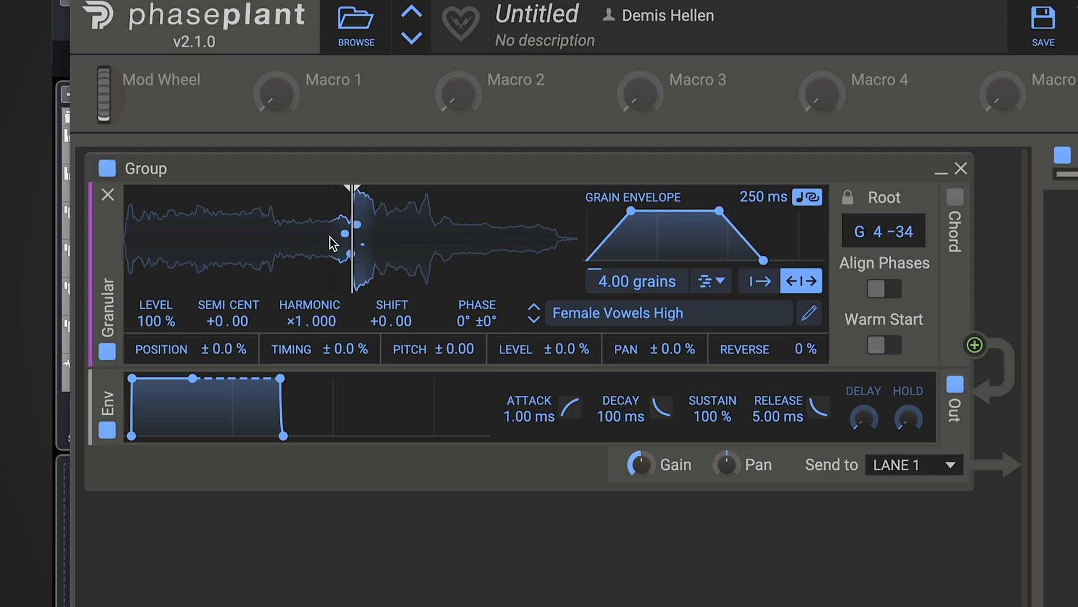
left_click(761, 281)
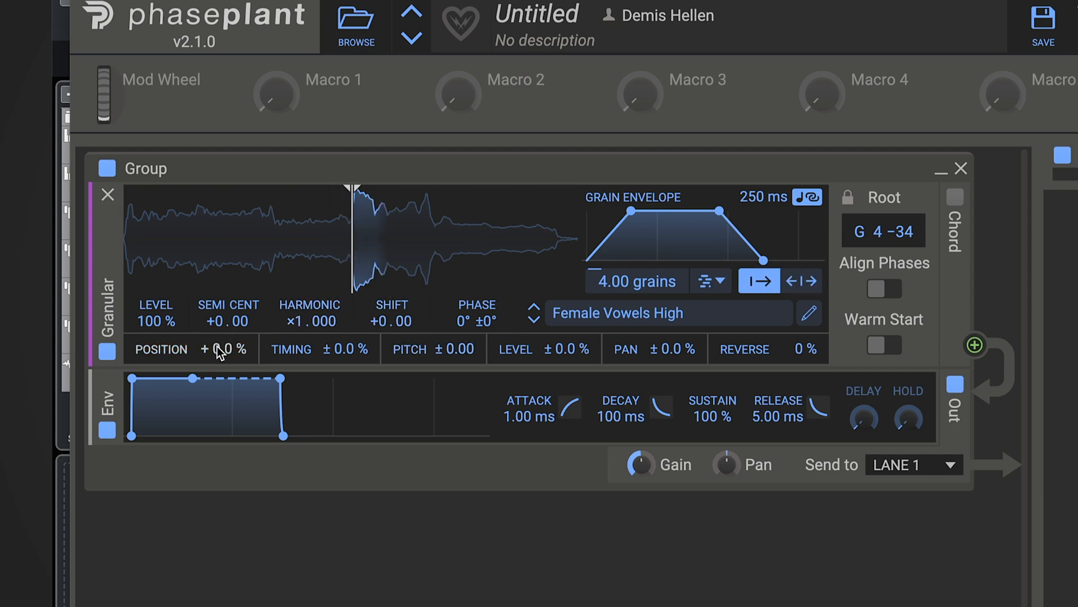
mouse_move(217, 346)
left_mouse_down()
mouse_move(217, 309)
mouse_move(217, 348)
left_mouse_up()
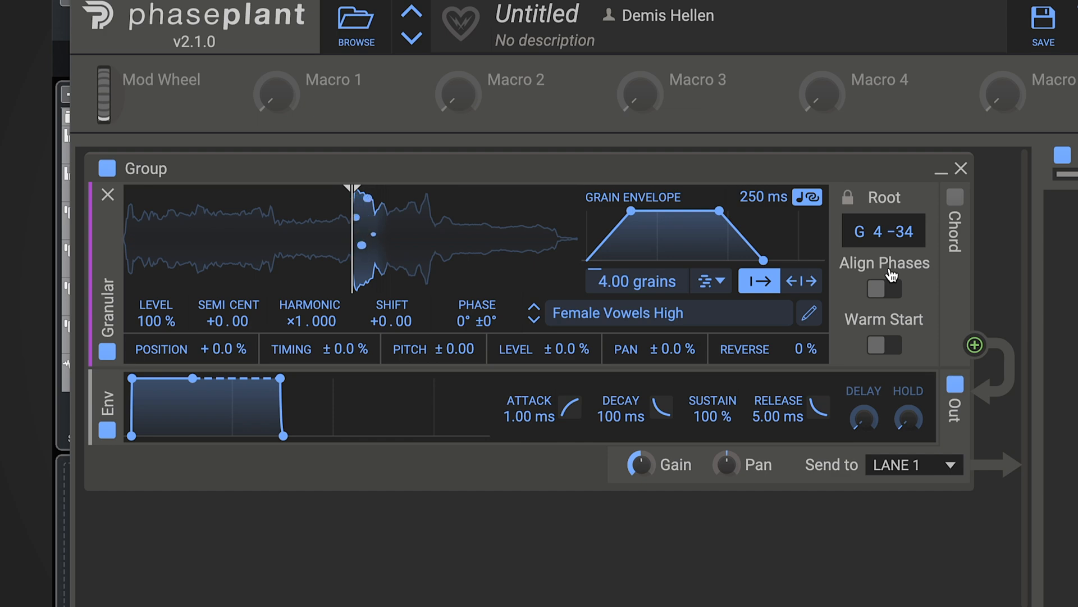
Step: Set the grain position randomisation to +60%
left_click(885, 345)
left_click(890, 347)
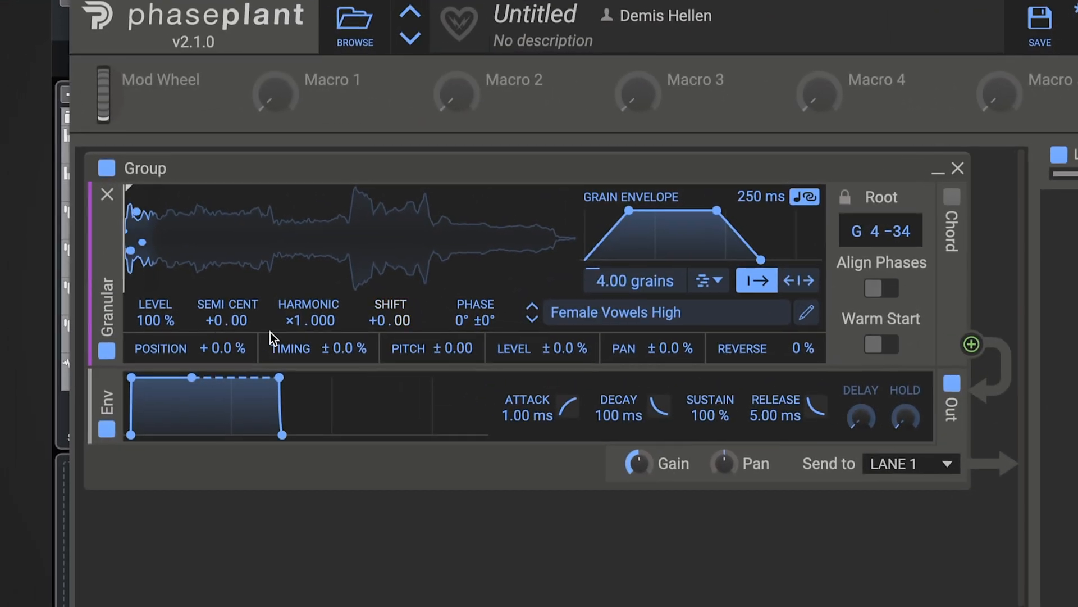
left_click_drag(166, 347, 167, 280)
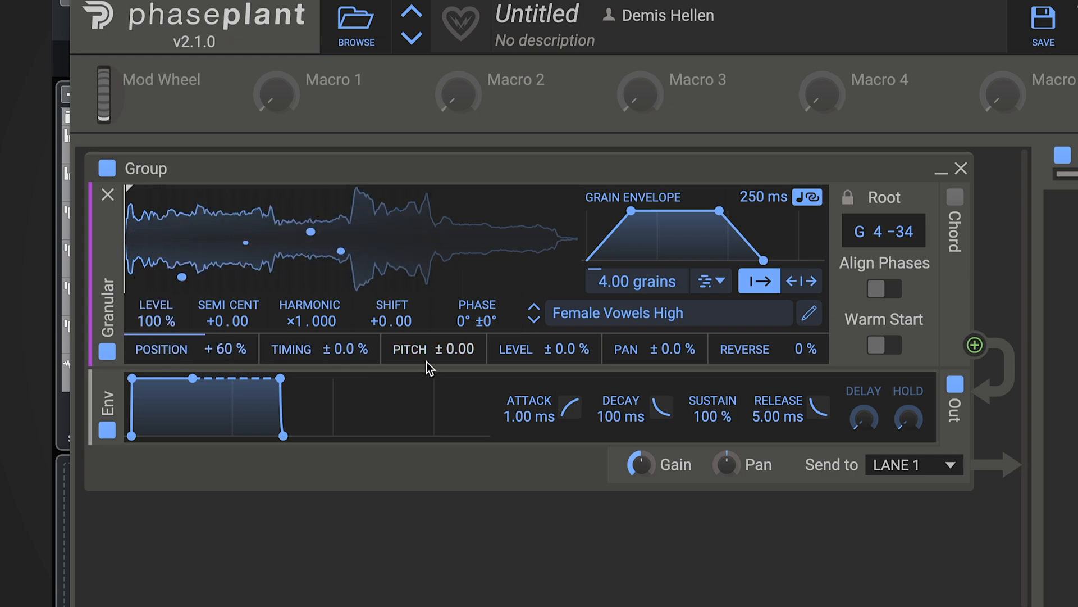
Step: Randomise grain pitch by ±0.36, level by ±36%, pan by ±82% and reverse by 28%
left_click_drag(427, 362, 426, 336)
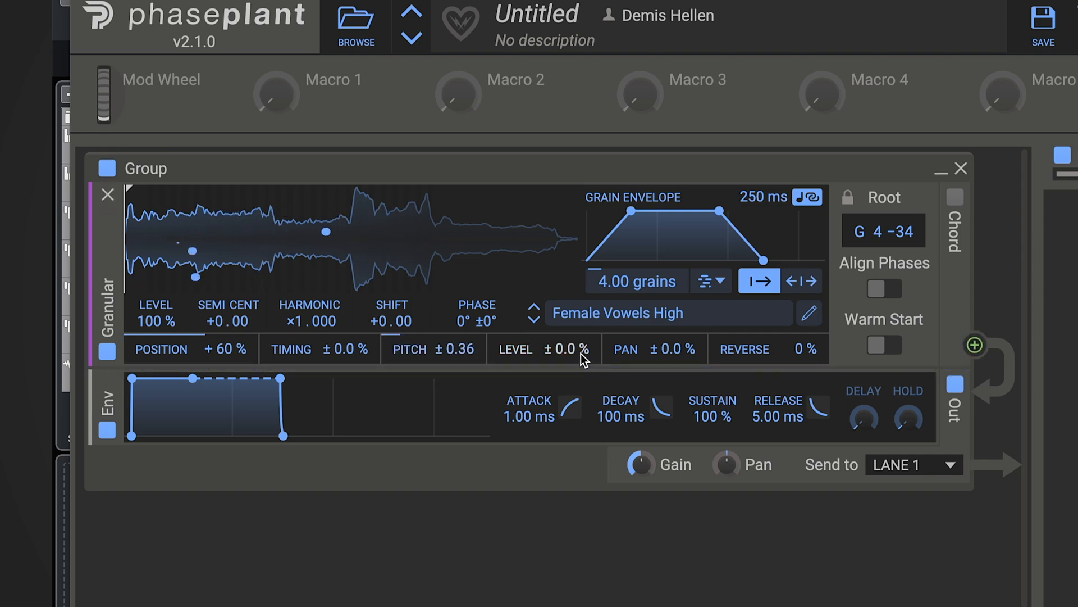
left_click_drag(584, 360, 584, 341)
left_click_drag(672, 349, 671, 321)
mouse_move(771, 349)
left_mouse_down()
mouse_move(770, 318)
mouse_move(771, 341)
left_mouse_up()
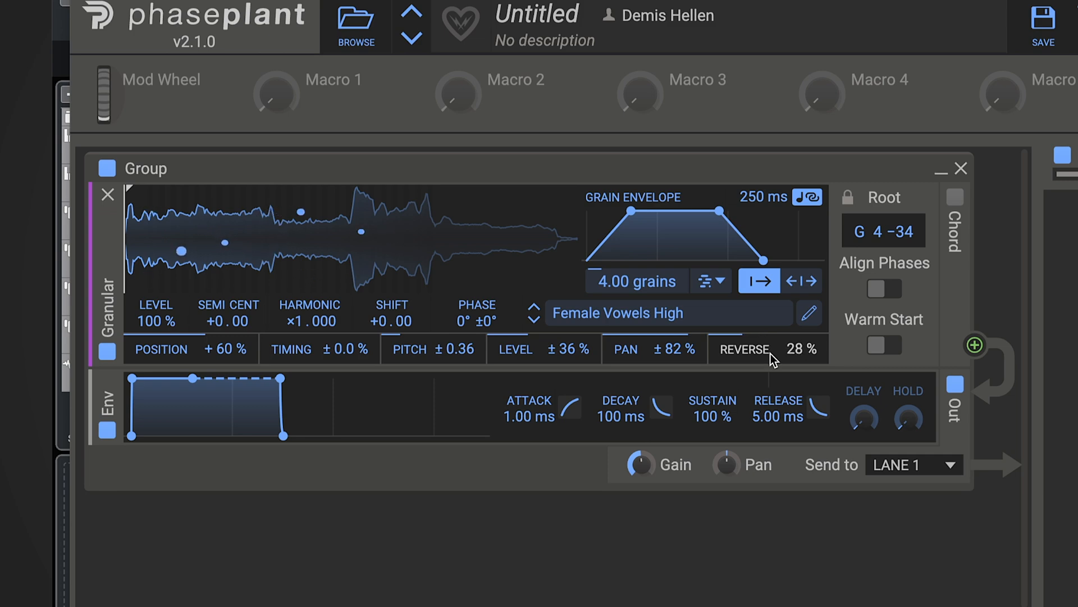
Step: Reshape the grain envelope into a rounded arc about 346 ms long with curved attack and decay
left_click_drag(632, 211, 656, 211)
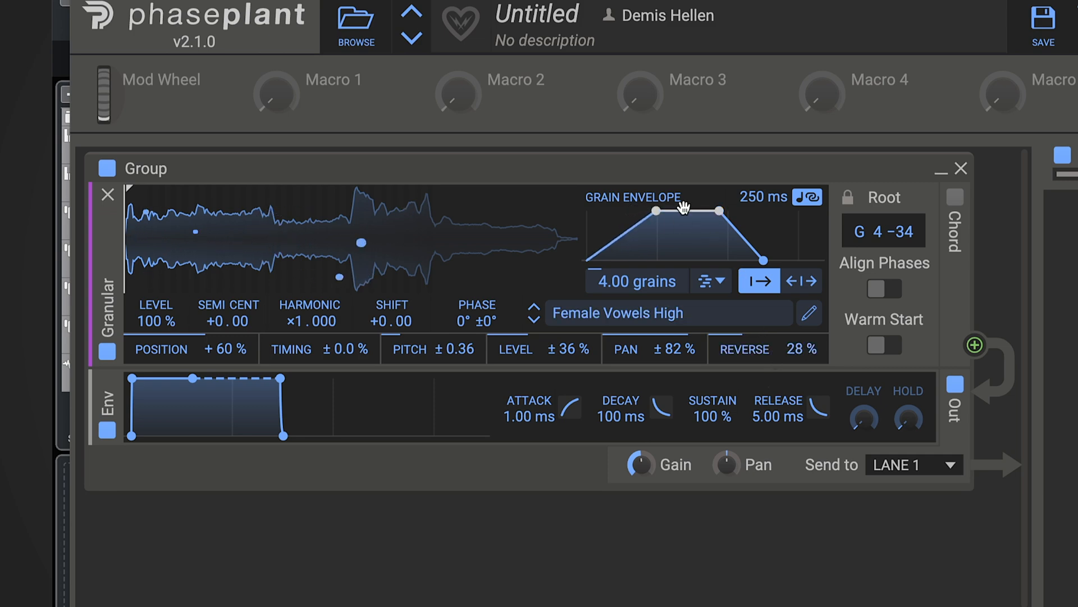
left_click_drag(770, 197, 770, 183)
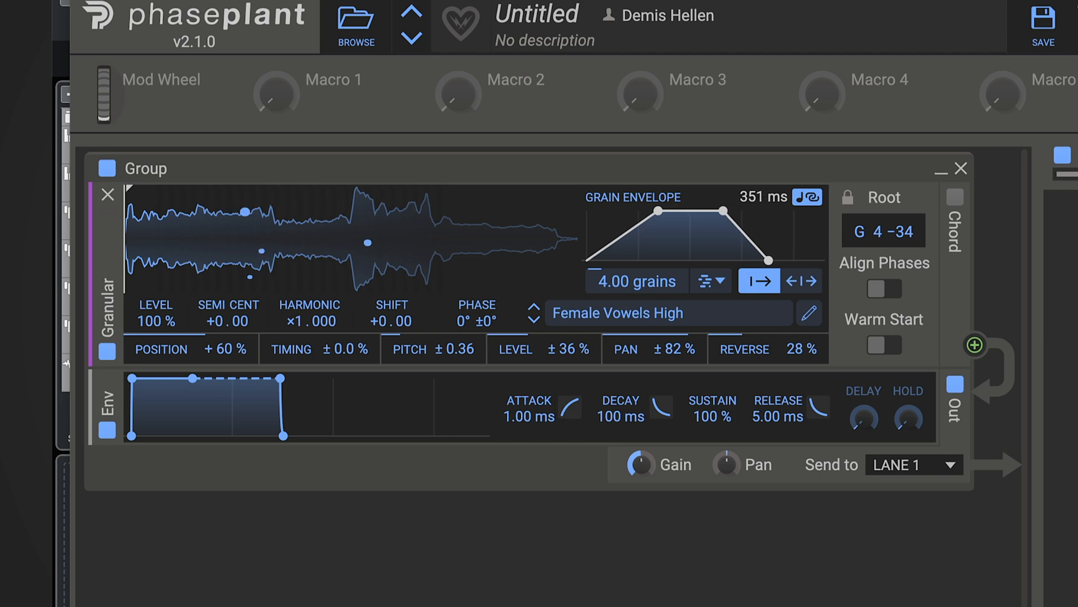
left_click_drag(723, 210, 670, 212)
left_click_drag(619, 236, 619, 226)
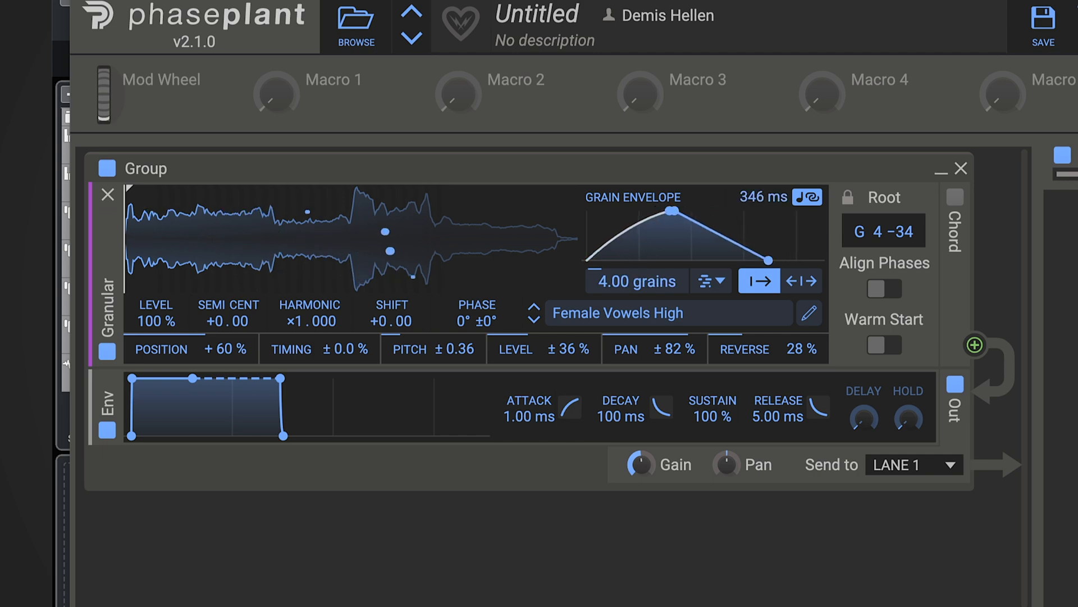
left_click_drag(747, 246, 746, 227)
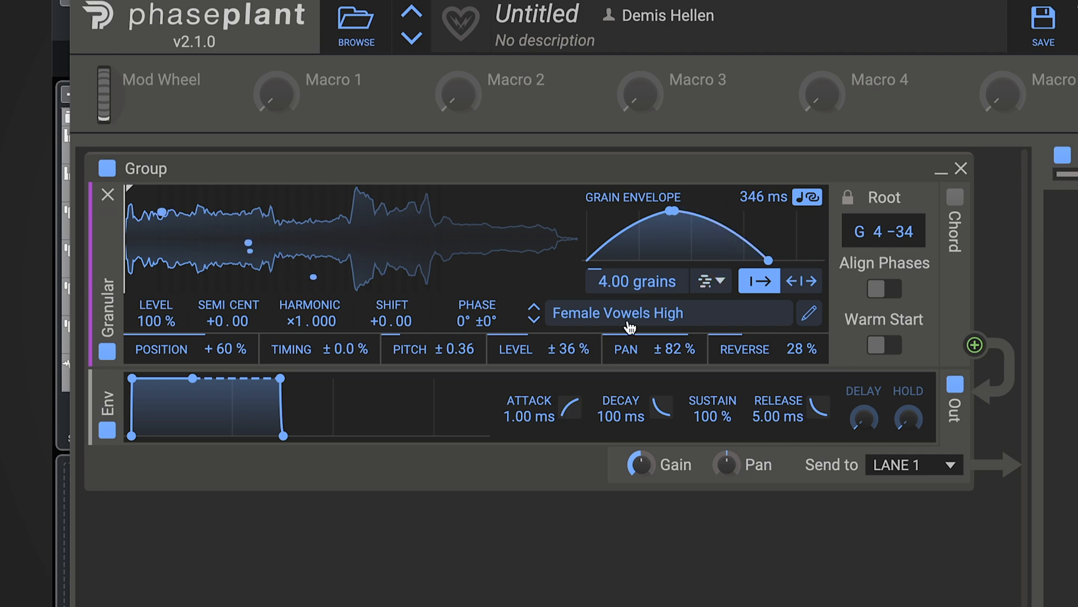
Step: Raise the grain density to 9.96 grains and move the playback position further into the sample
left_click_drag(637, 281, 637, 244)
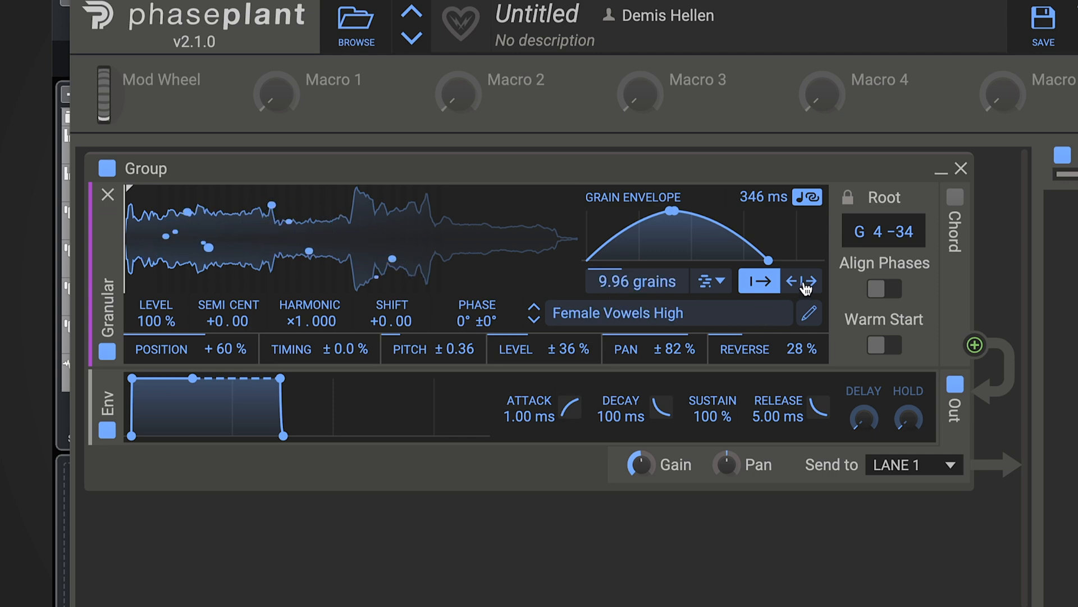
left_click_drag(180, 234, 255, 238)
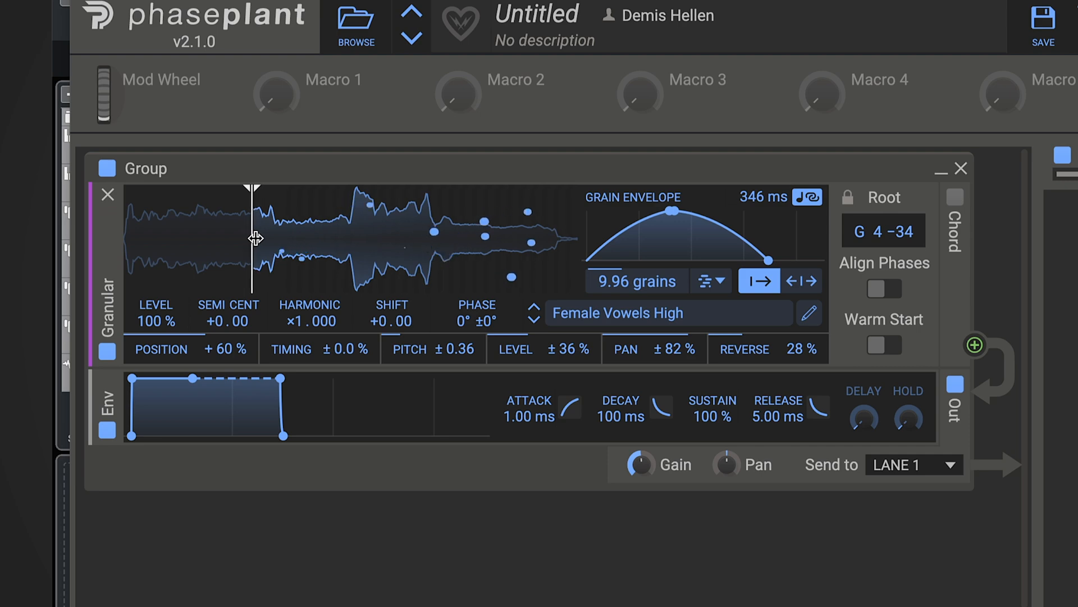
Step: Switch grains to bidirectional playback and set the position randomisation to ±27%
left_click(813, 283)
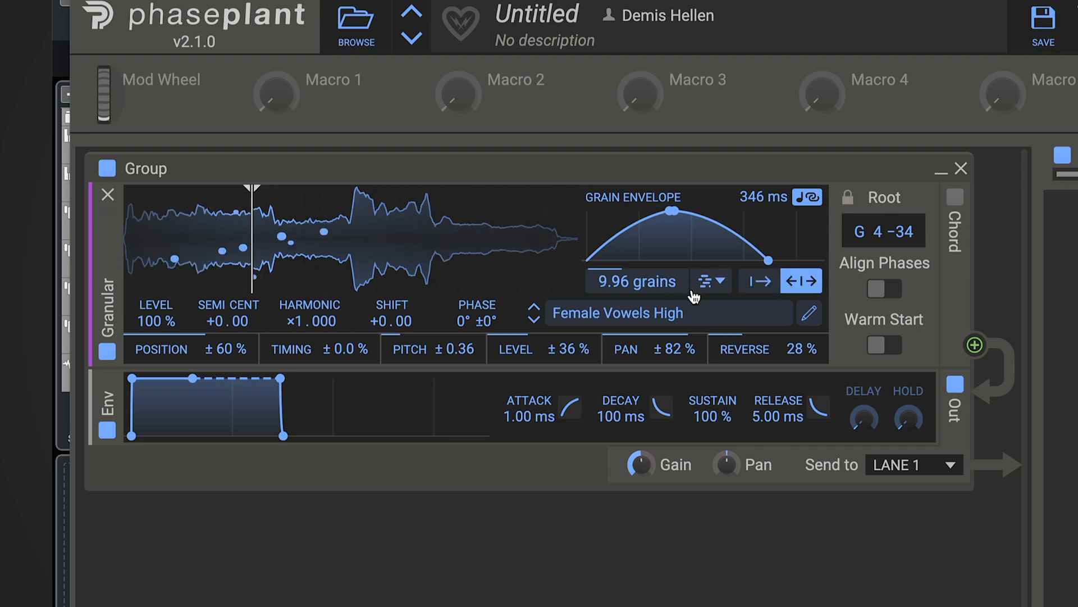
left_click_drag(193, 349, 193, 375)
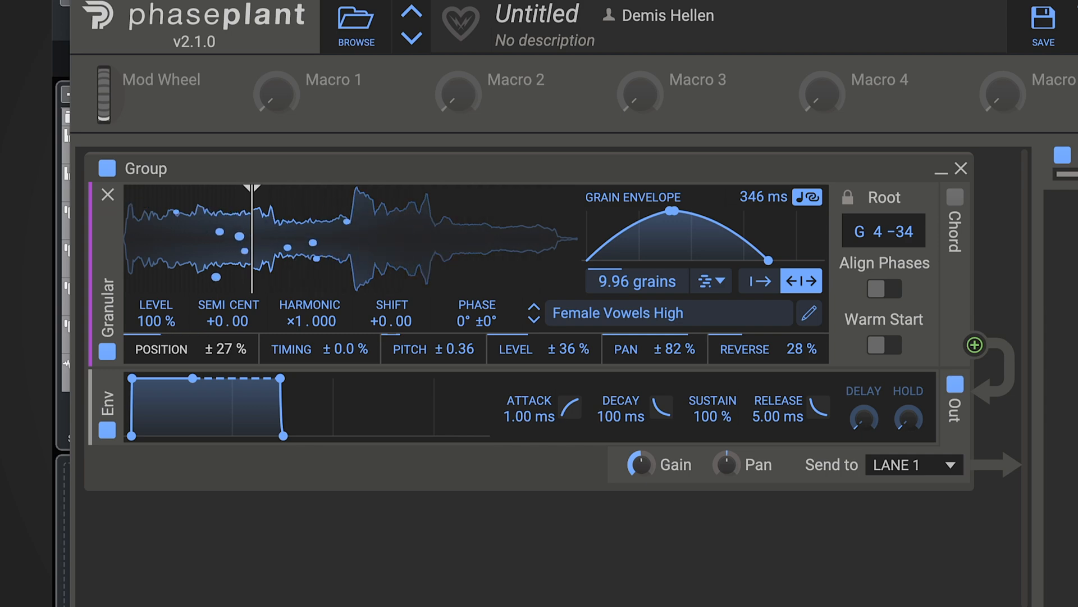
Step: Move the playback position to the loud section of the sample and enable Align Phases
left_click_drag(254, 193, 342, 198)
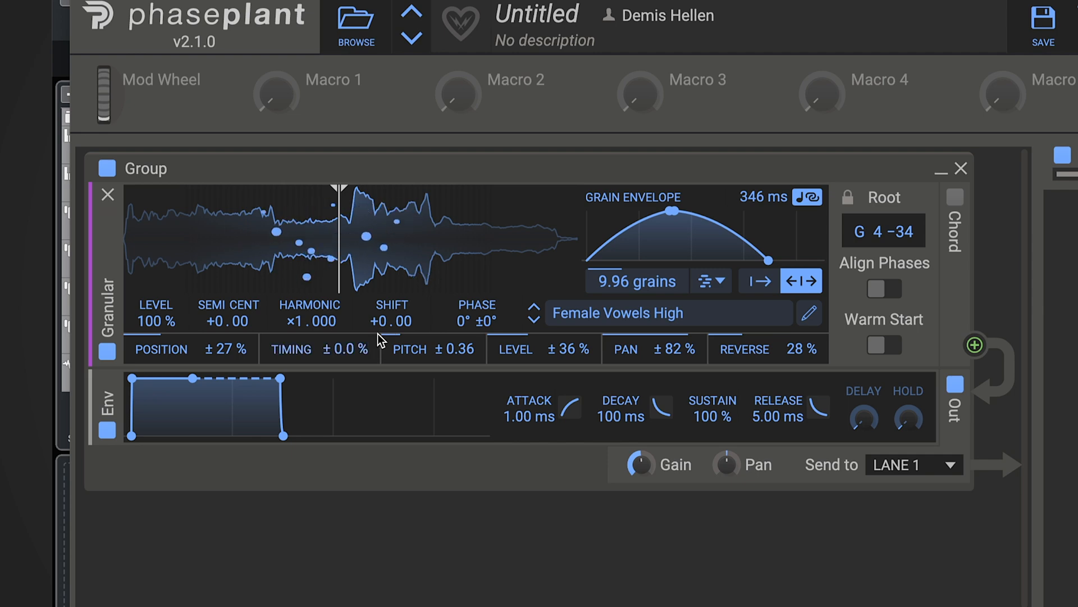
left_click(886, 296)
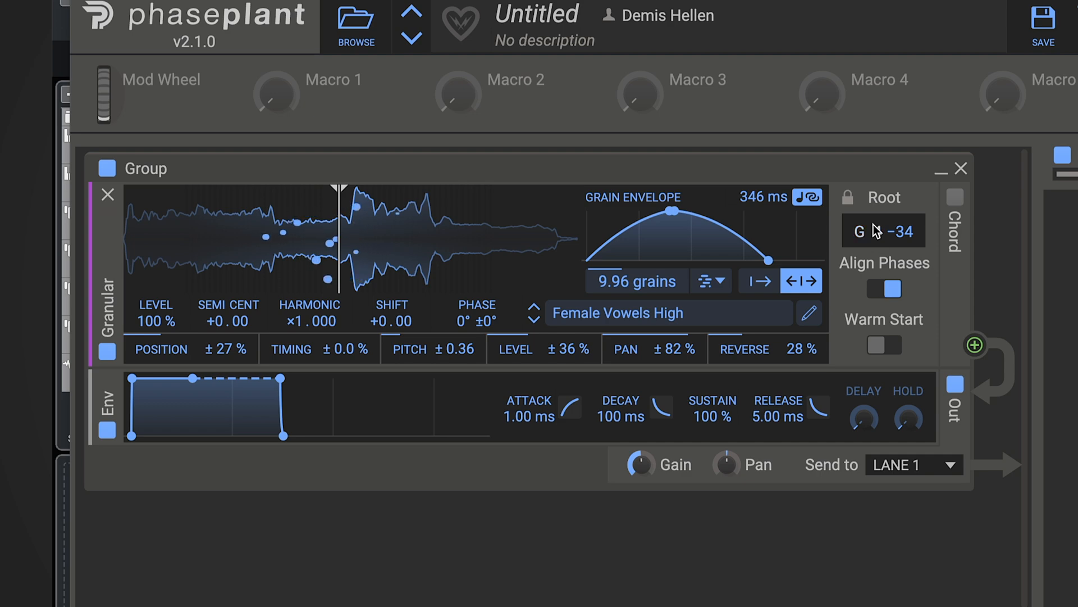
Step: Lengthen the grain envelope to 2.18 s
mouse_move(764, 197)
left_mouse_down()
mouse_move(765, 169)
mouse_move(765, 232)
mouse_move(759, 200)
left_mouse_up()
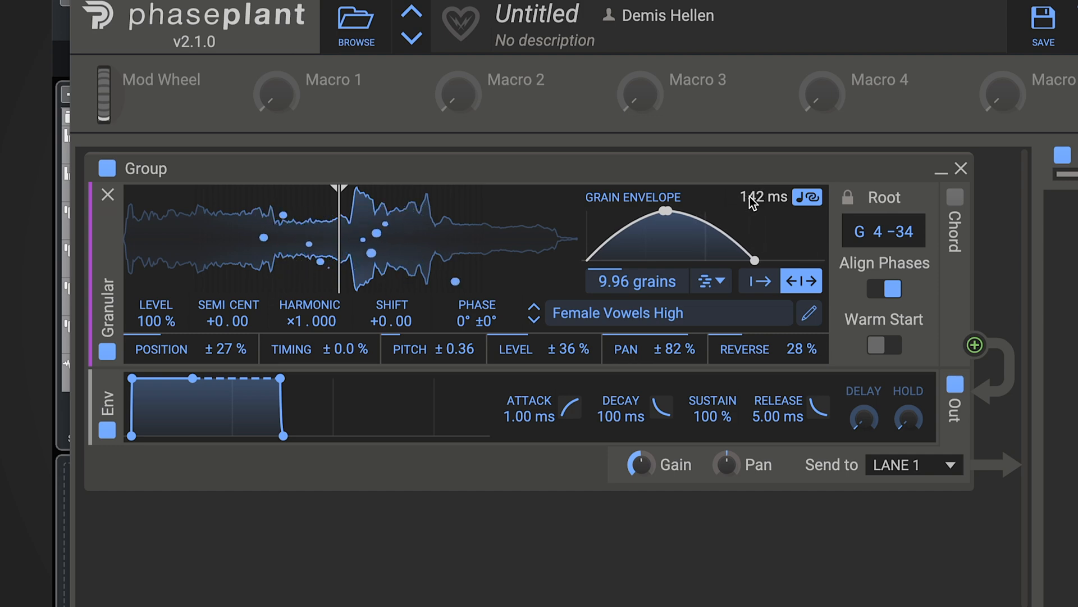
left_click_drag(753, 200, 752, 106)
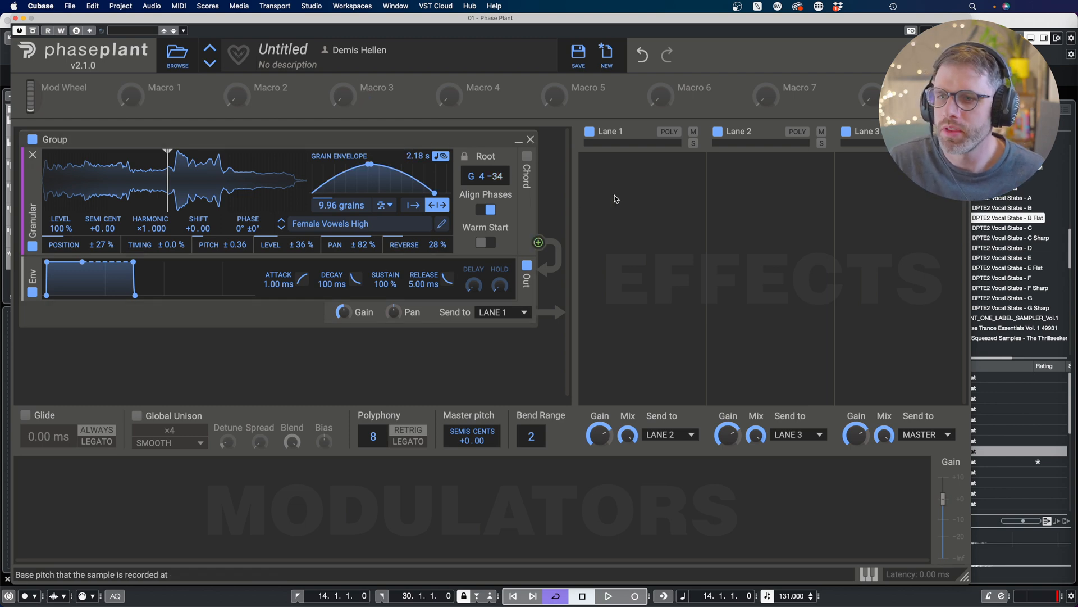
Step: Add a Snap Heap effect to Lane 1
left_click(684, 194)
left_click(883, 372)
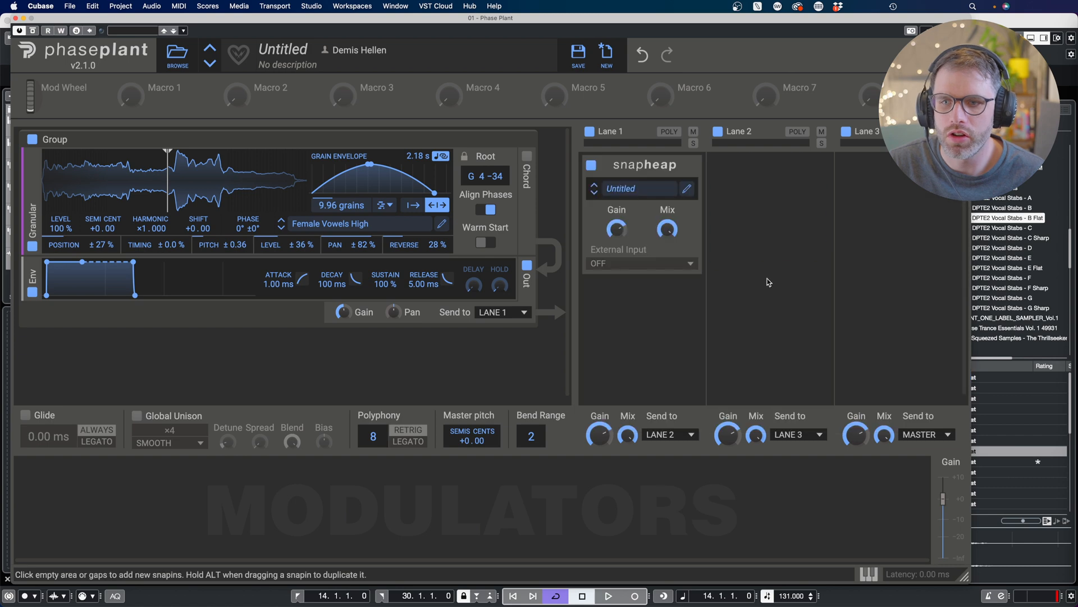
Step: Load the Parallel Trance Delay favourite preset into the Snap Heap and close its window
left_click(688, 189)
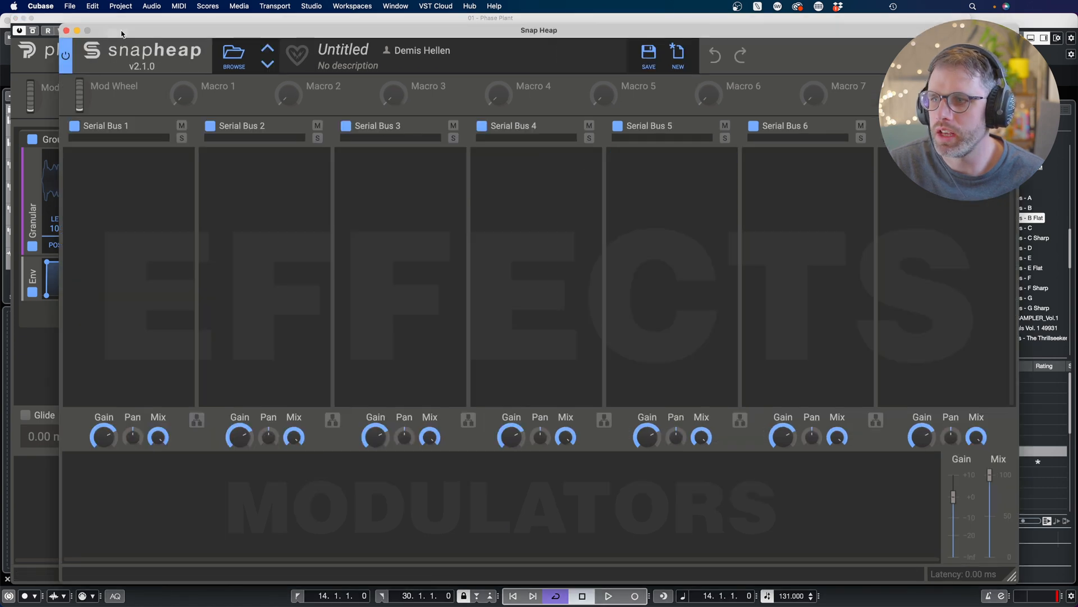
left_click(234, 56)
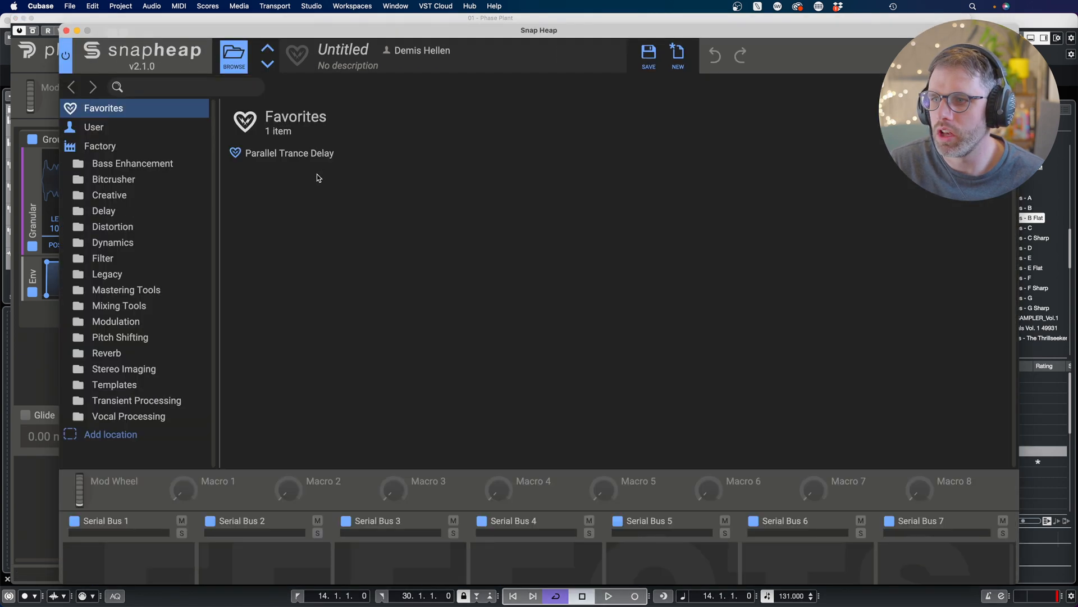
double_click(304, 151)
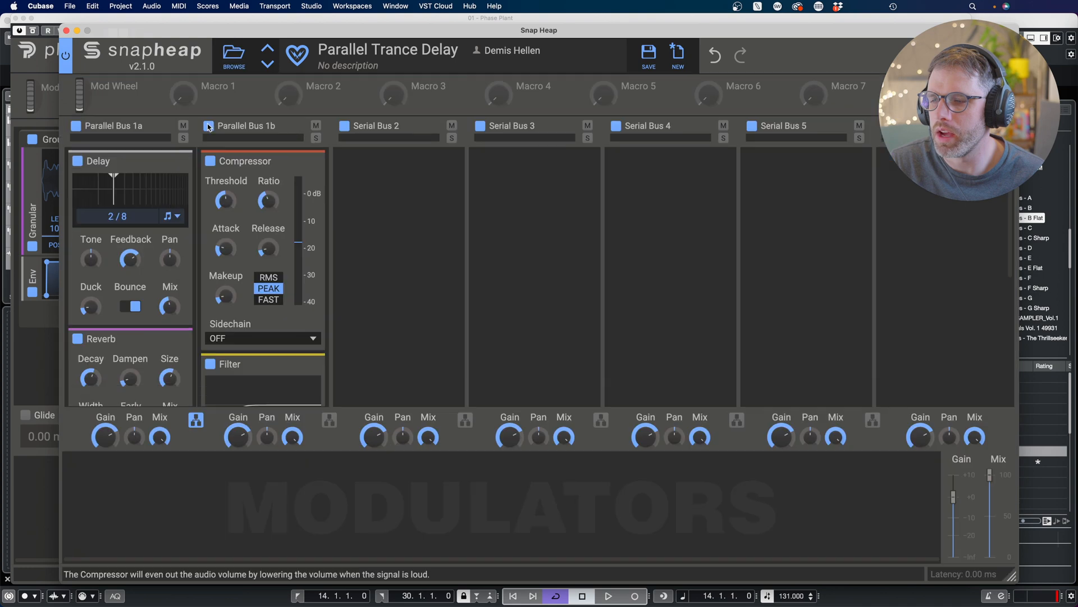
left_click(66, 31)
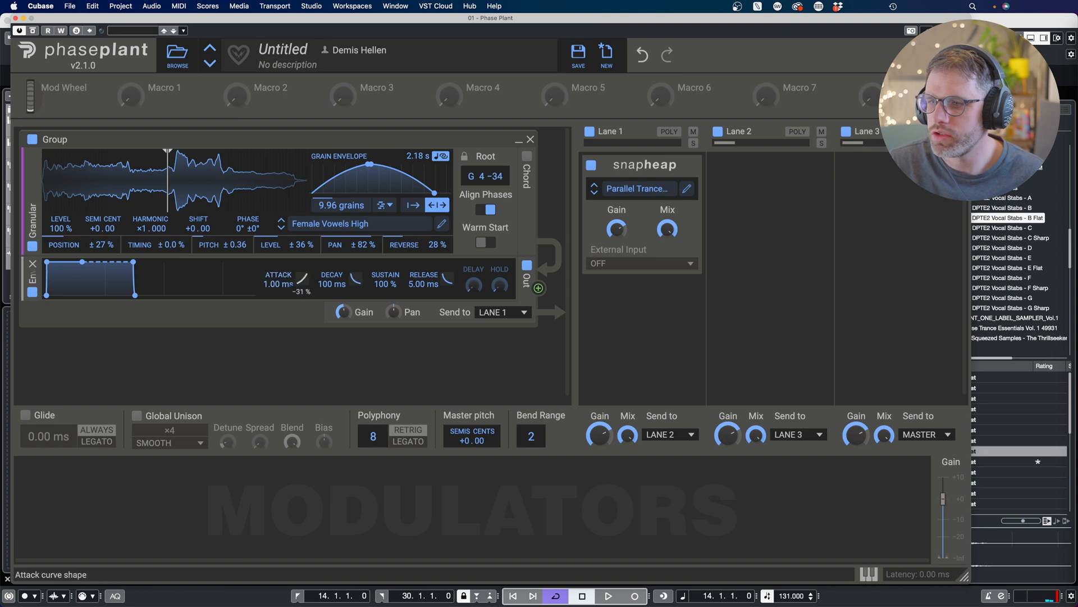
Step: Shape the amp envelope to 1.07 s attack, 4.03 s decay, 31% sustain and 1.42 s release
left_click_drag(270, 285, 505, 287)
left_click_drag(422, 283, 381, 320)
left_click_drag(332, 284, 332, 233)
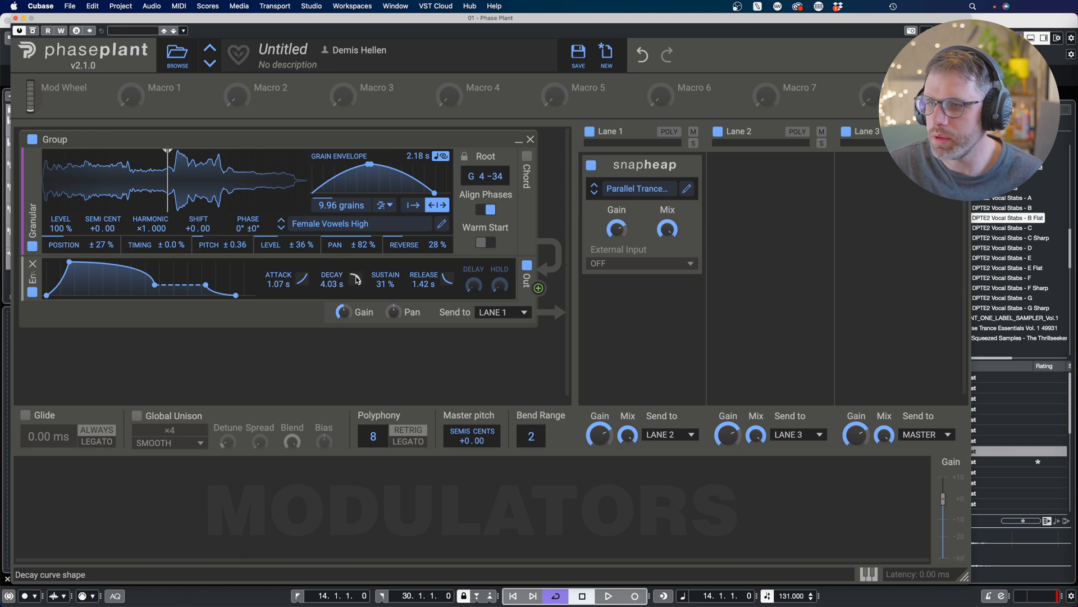
mouse_move(356, 278)
left_mouse_down()
mouse_move(355, 268)
mouse_move(356, 279)
left_mouse_up()
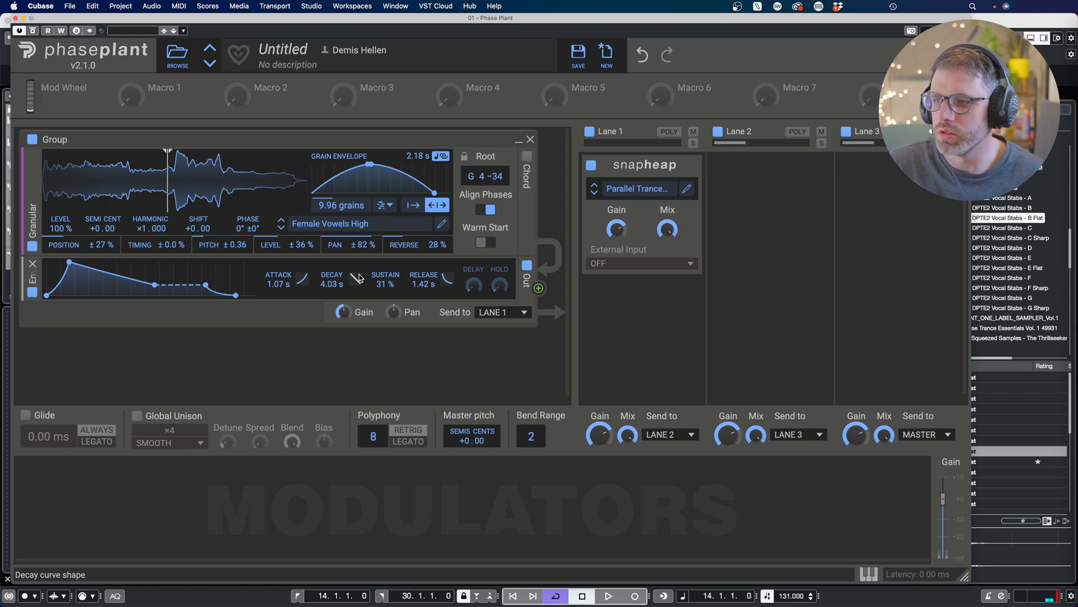
Step: Load the DPTE2 Vocal Stab - 008 - B Flat sample into the granular generator
left_click(488, 242)
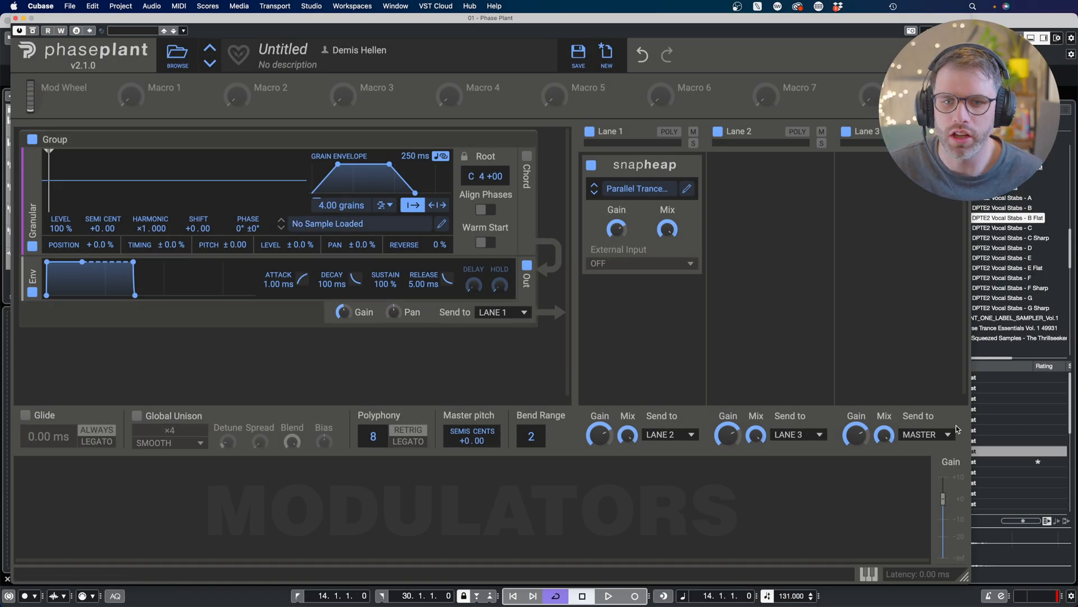
left_click_drag(992, 451, 194, 168)
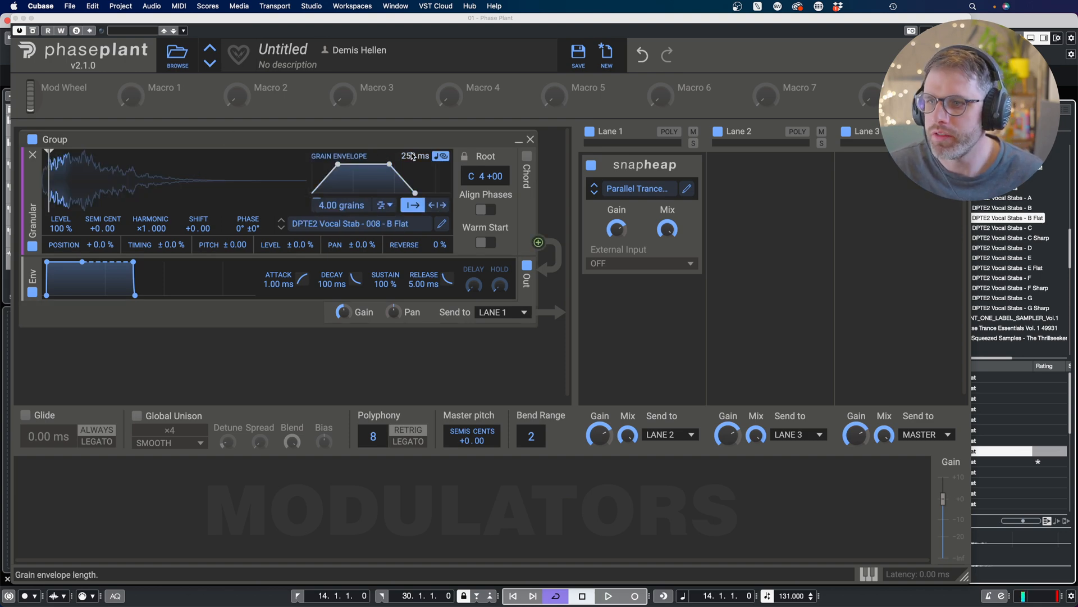
Step: Set the grain envelope length to about 342 ms
left_click_drag(413, 157, 413, 96)
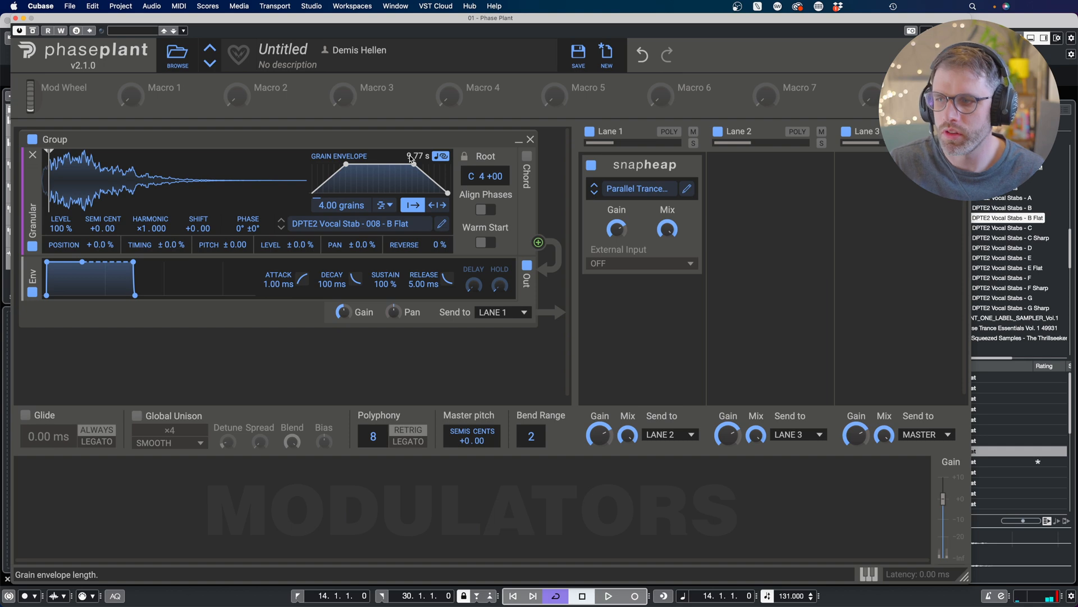
left_click_drag(418, 156, 418, 202)
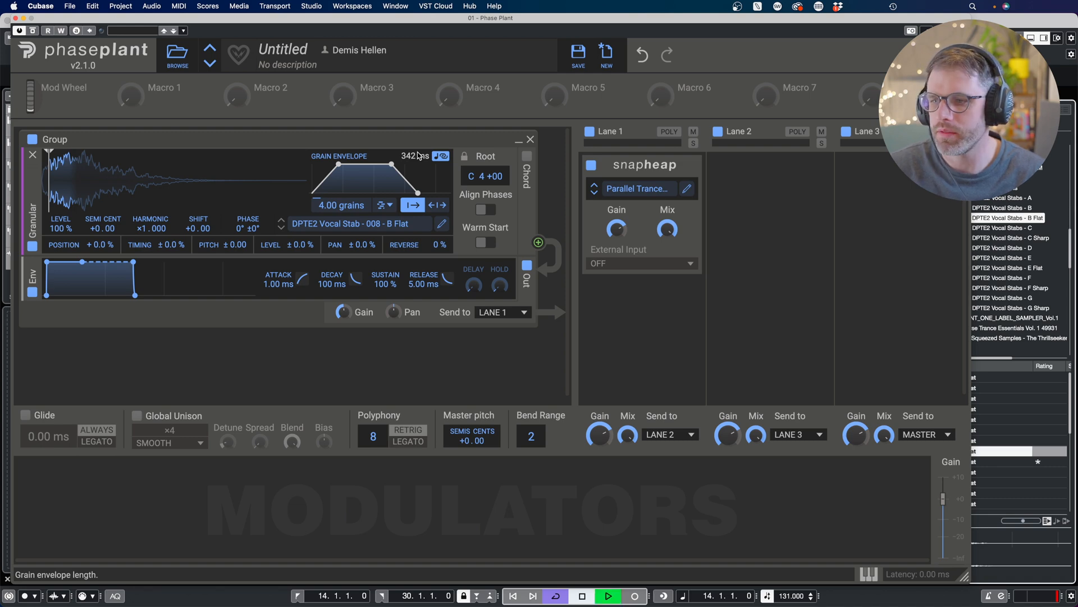
Step: Play the Apocalypse Choir reference patch in the second instance and nudge its master gain down slightly
key("space")
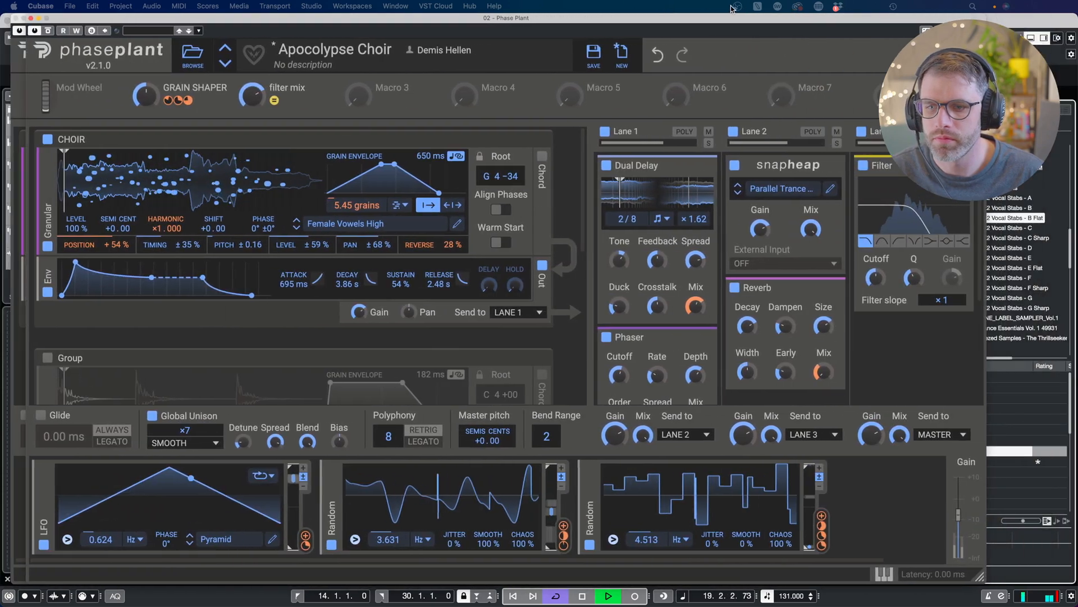
left_click_drag(960, 514, 960, 503)
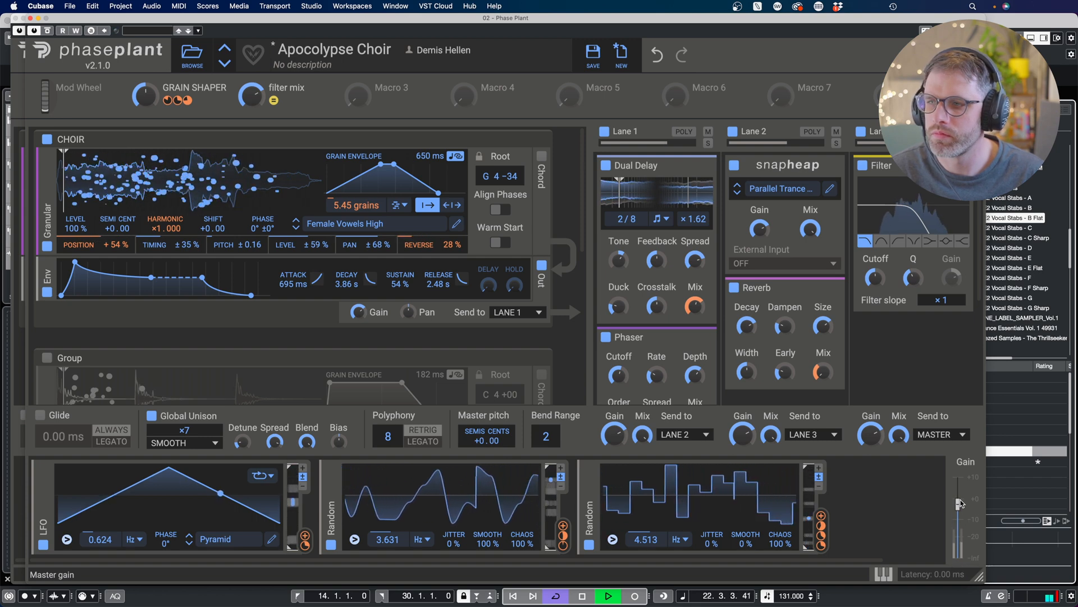
key("space")
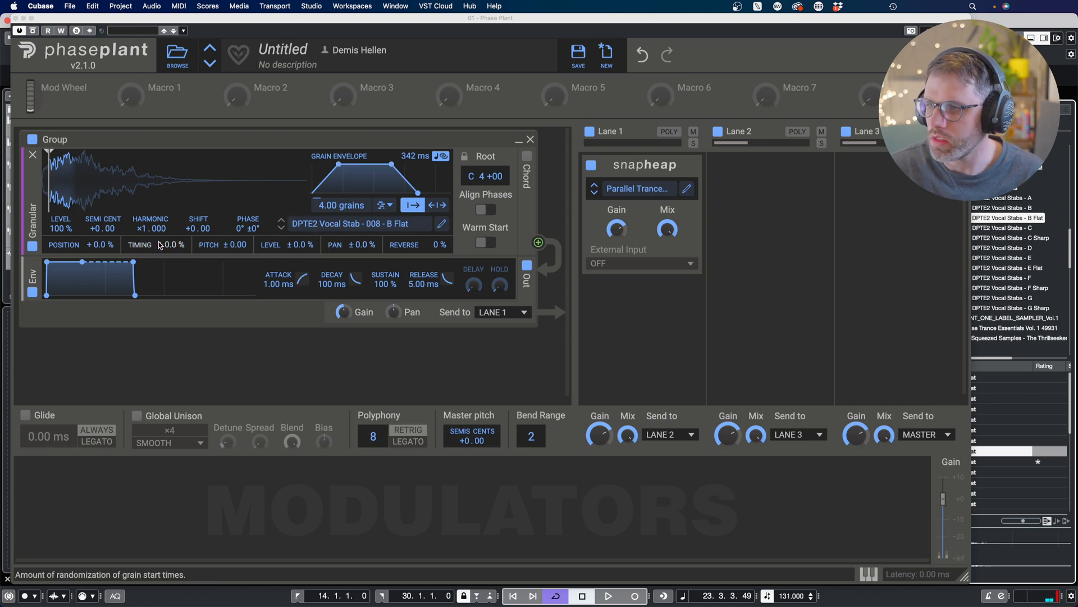
Step: Set the granular generator's semitone tuning to +2.00 and audition the result
left_click(98, 232)
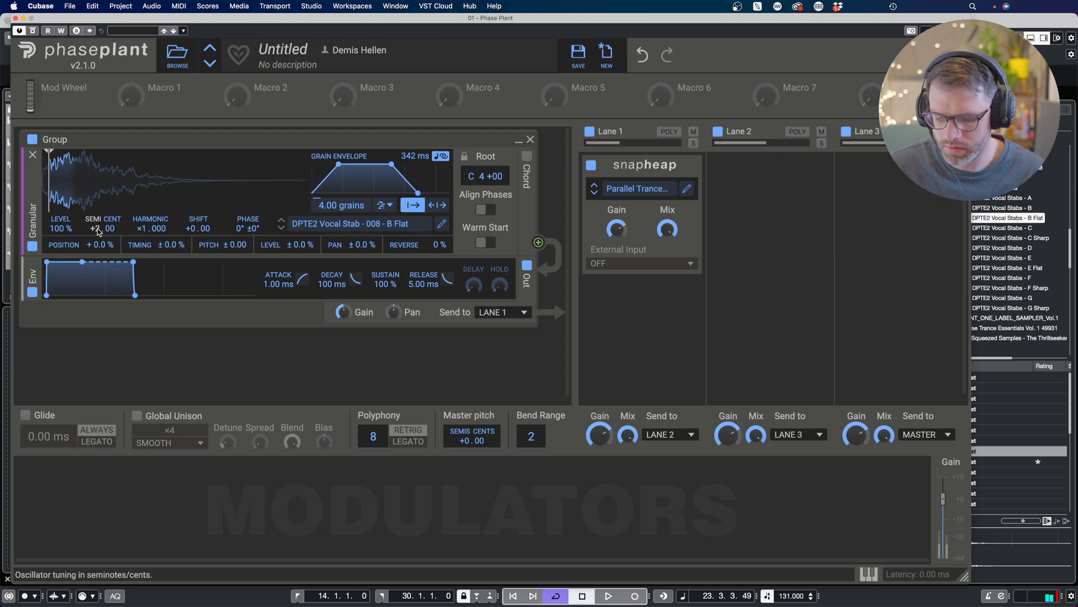
key("space")
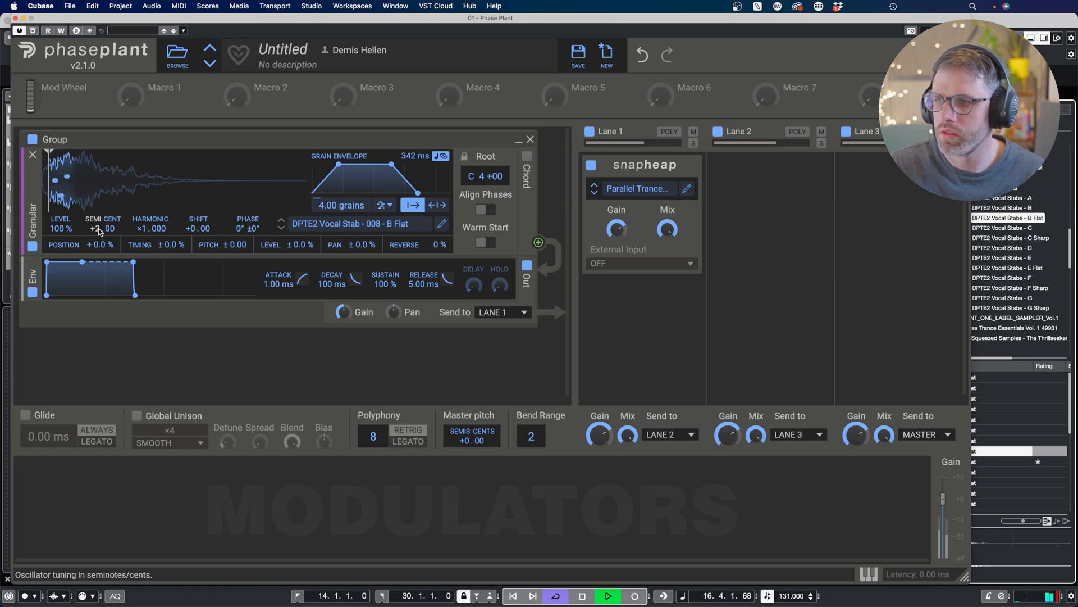
key("space")
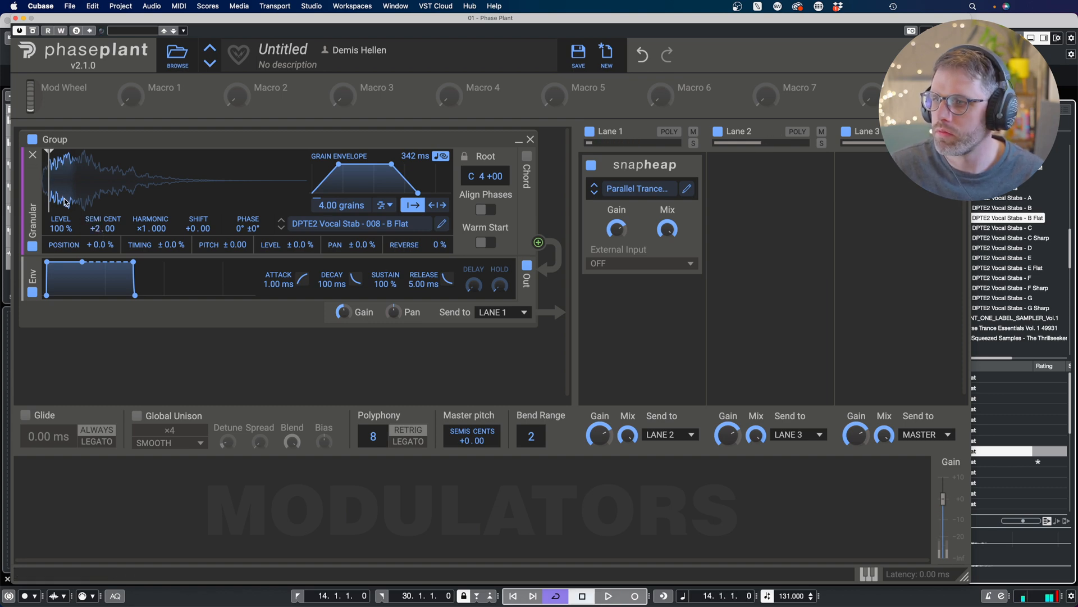
Step: Randomise the grain position to +61%
left_click_drag(100, 246, 100, 174)
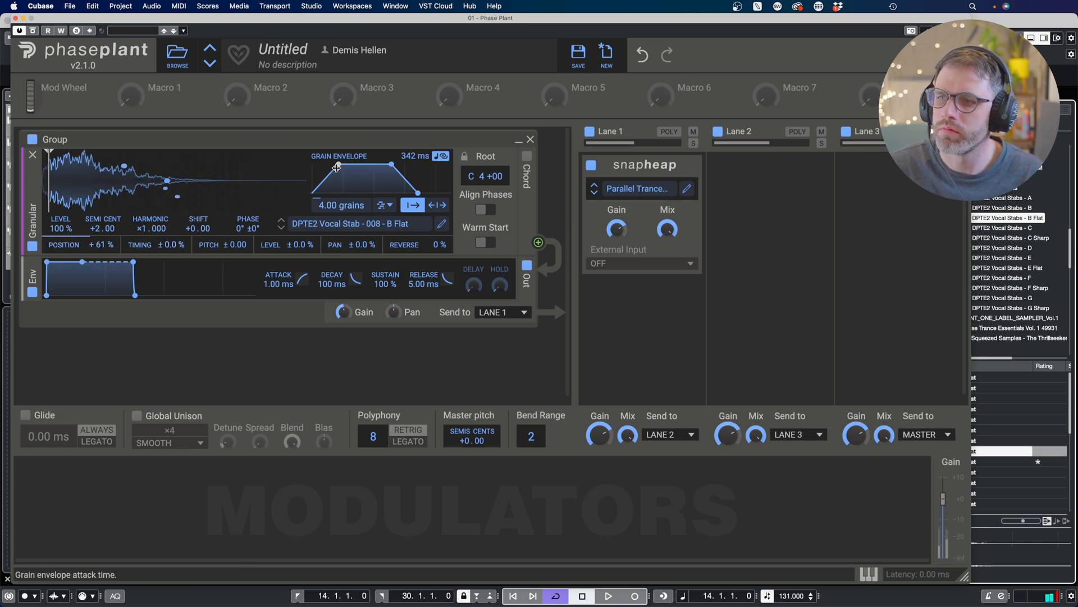
Step: Lengthen the grain envelope to 1.13 s, make it triangular, and raise the grain count to 8.29 grains
left_click_drag(337, 167, 411, 122)
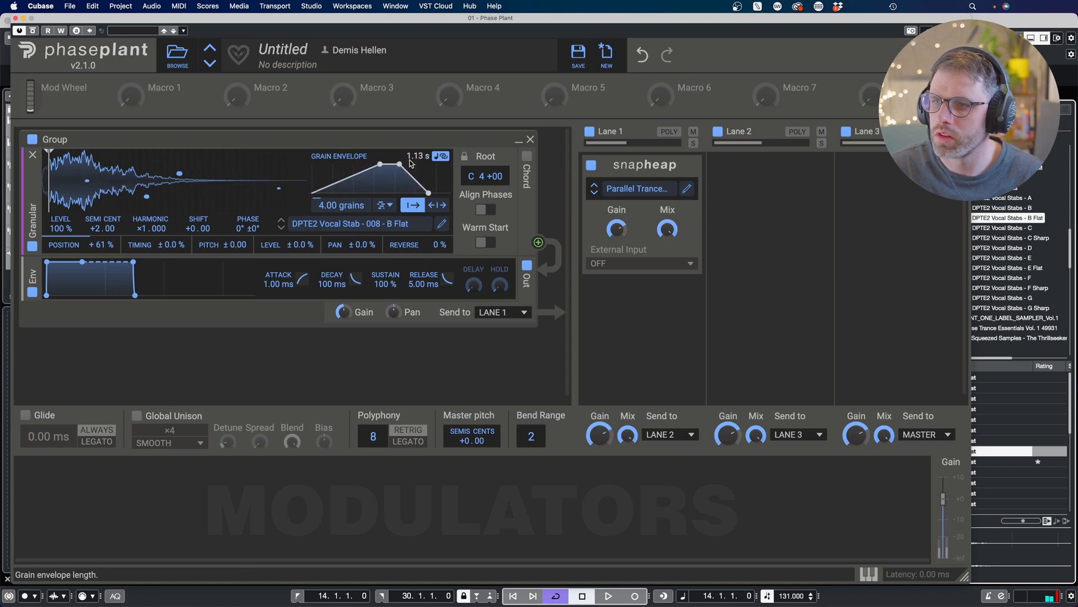
left_click_drag(400, 165, 363, 164)
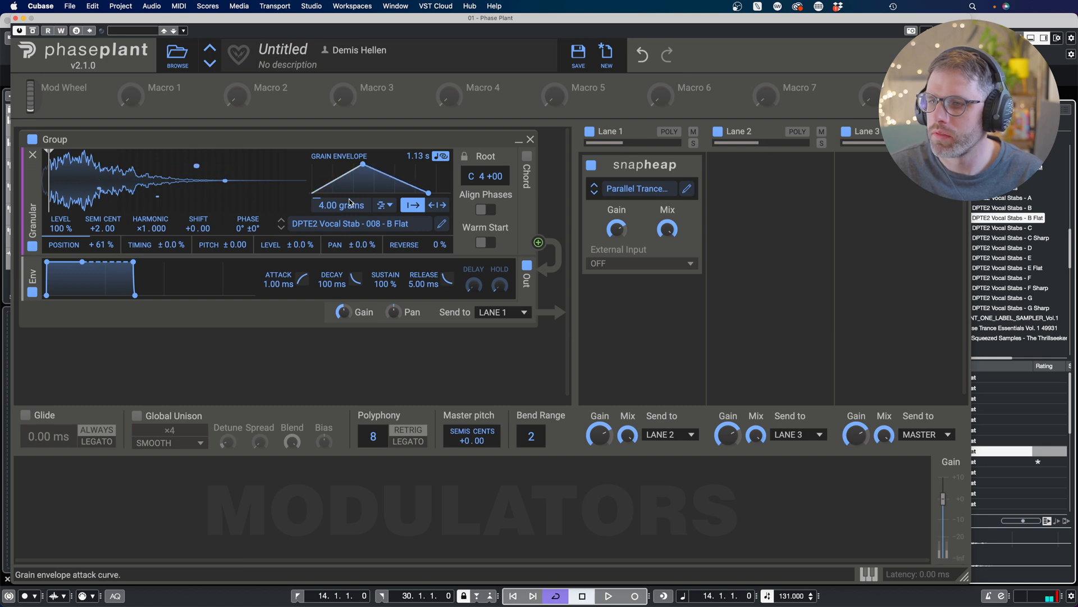
left_click_drag(353, 205, 353, 204)
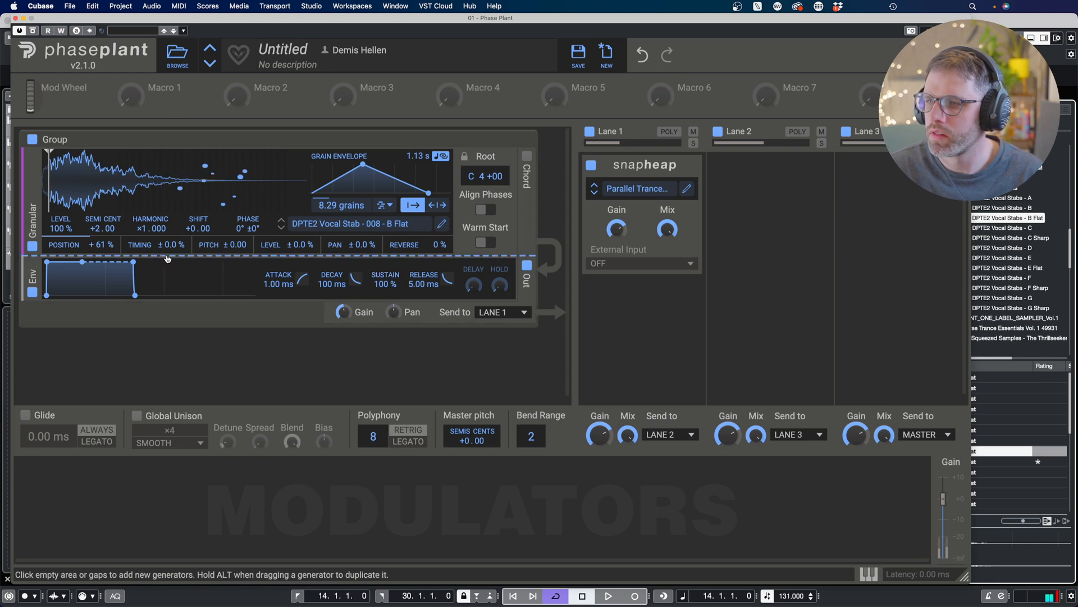
Step: Set grain pan randomisation to ±70%, reverse to 17% and level randomisation to ±61%
left_click_drag(359, 245, 413, 240)
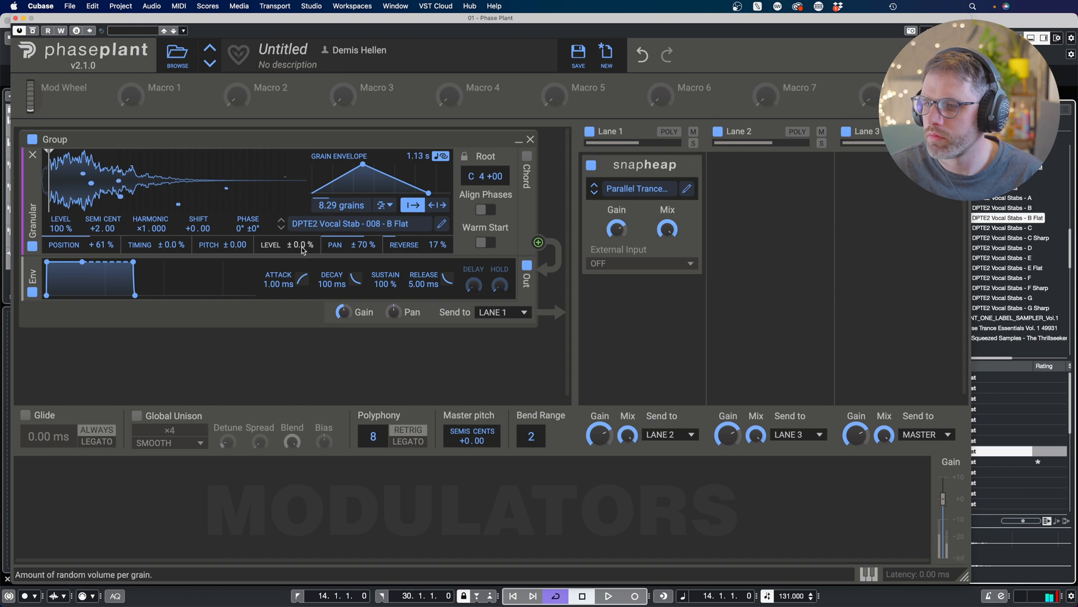
left_click_drag(302, 250, 301, 214)
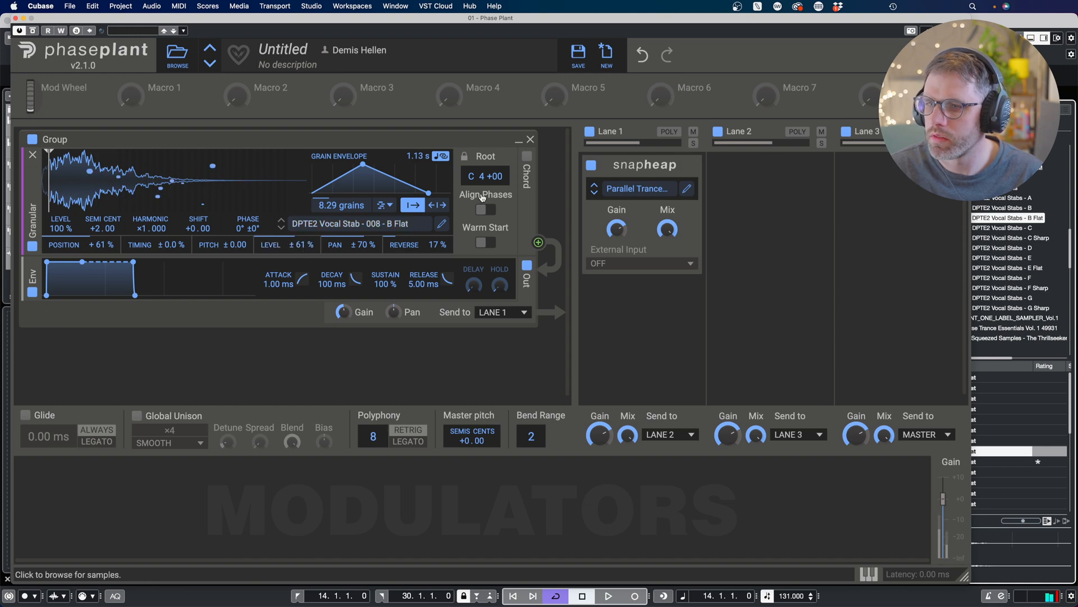
Step: Try enabling Warm Start on the granular generator, switch it back off, and audition the patch
left_click(486, 243)
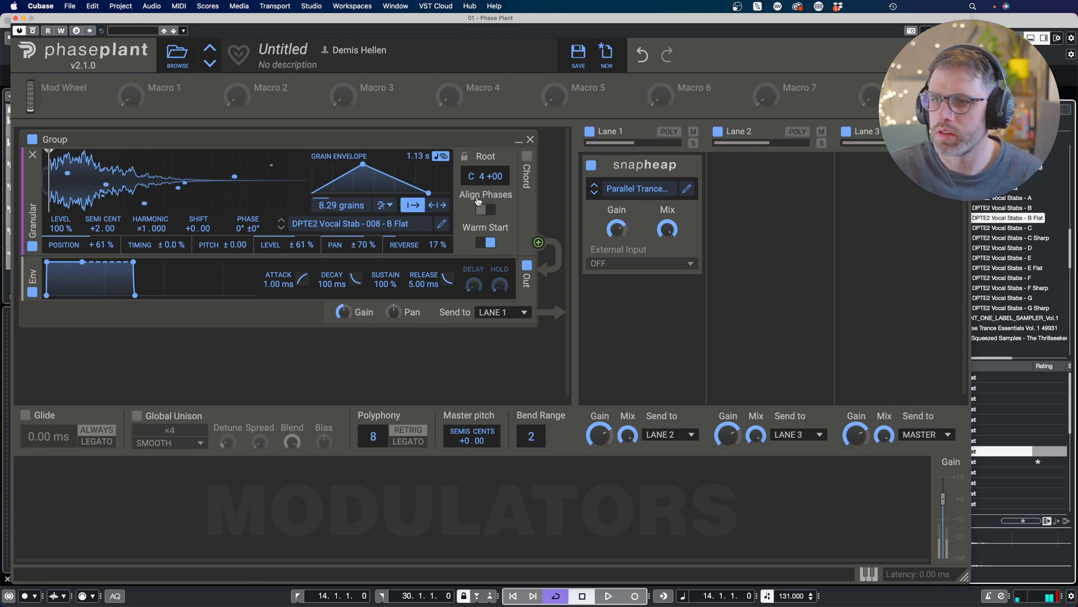
left_click(491, 243)
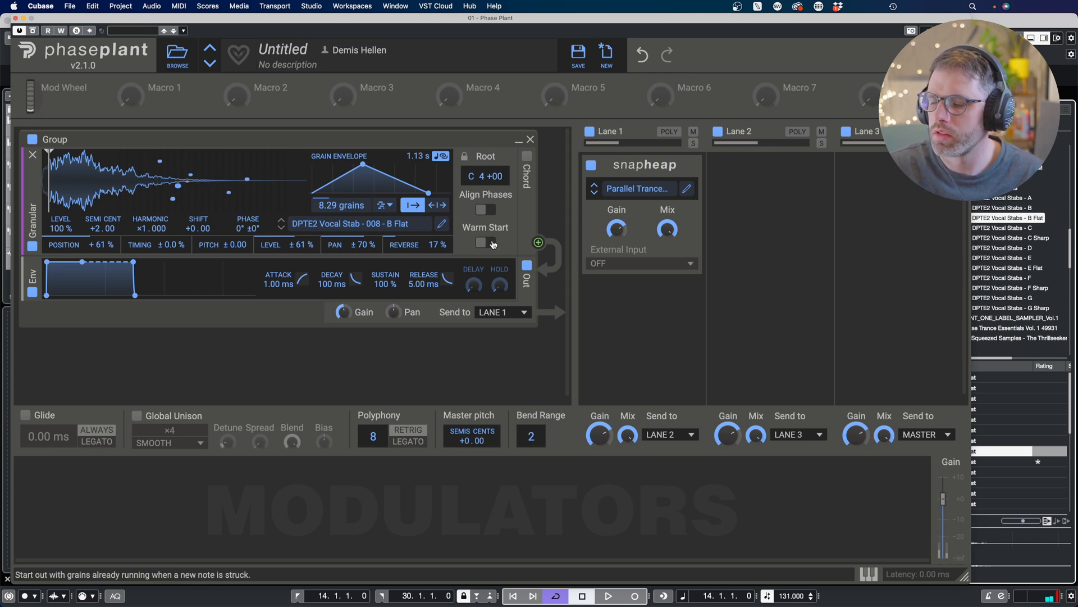
key("space")
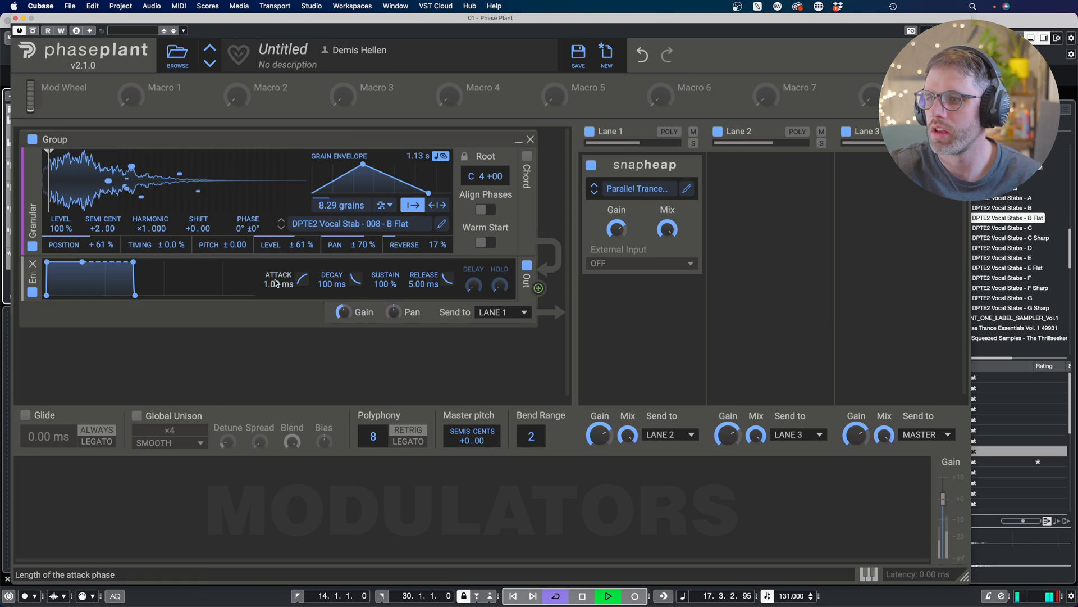
key("space")
Step: Shape the amp envelope to 321 ms attack, 2.68 s decay, 84% sustain and 1.21 s release
left_click_drag(302, 283, 301, 274)
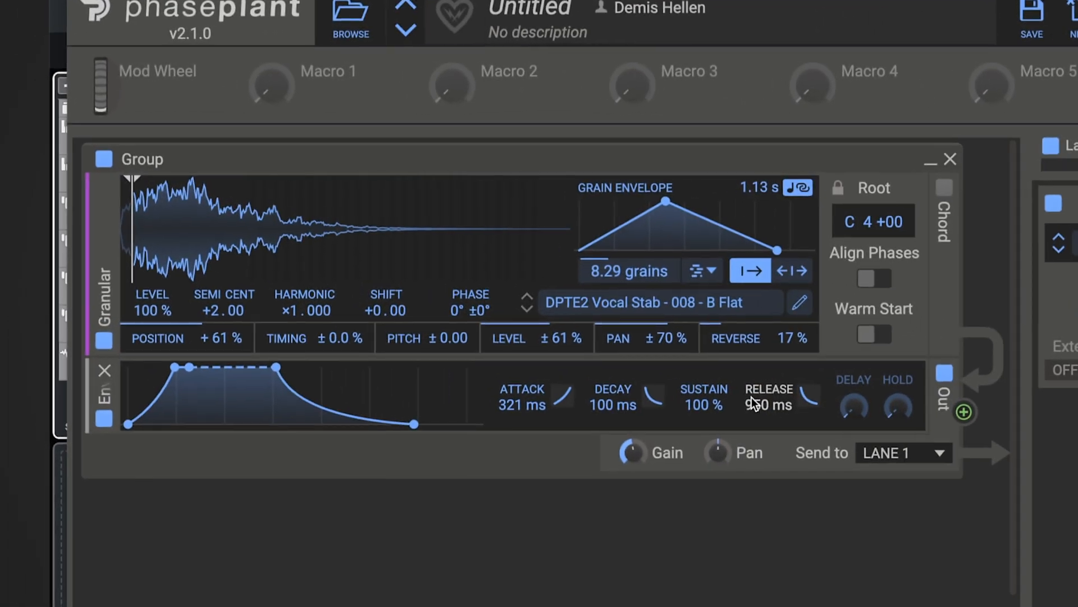
left_click_drag(752, 397, 812, 411)
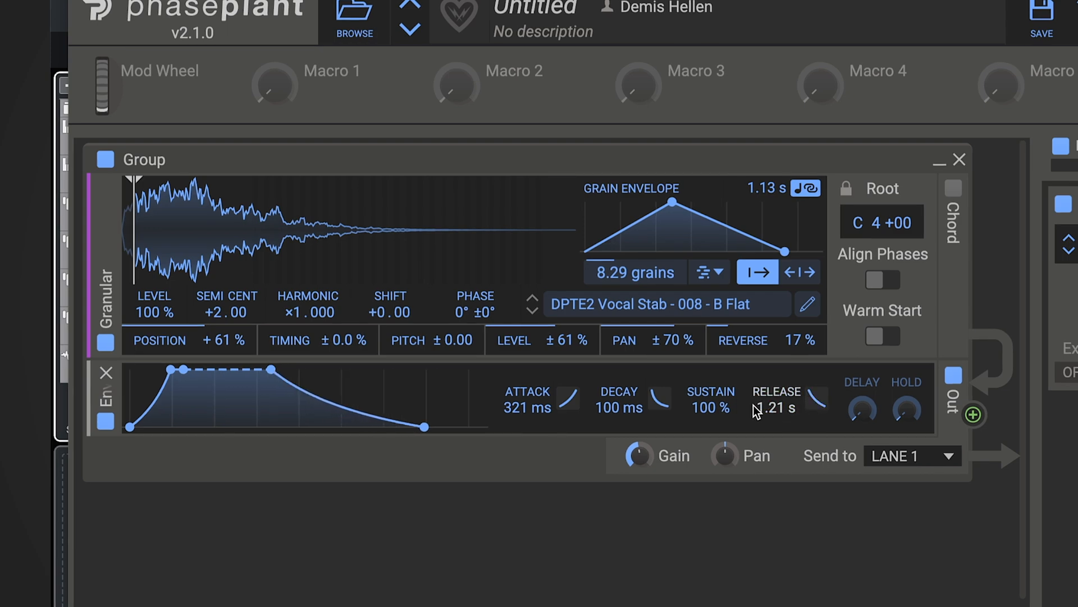
left_click_drag(706, 407, 707, 419)
left_click_drag(609, 406, 609, 366)
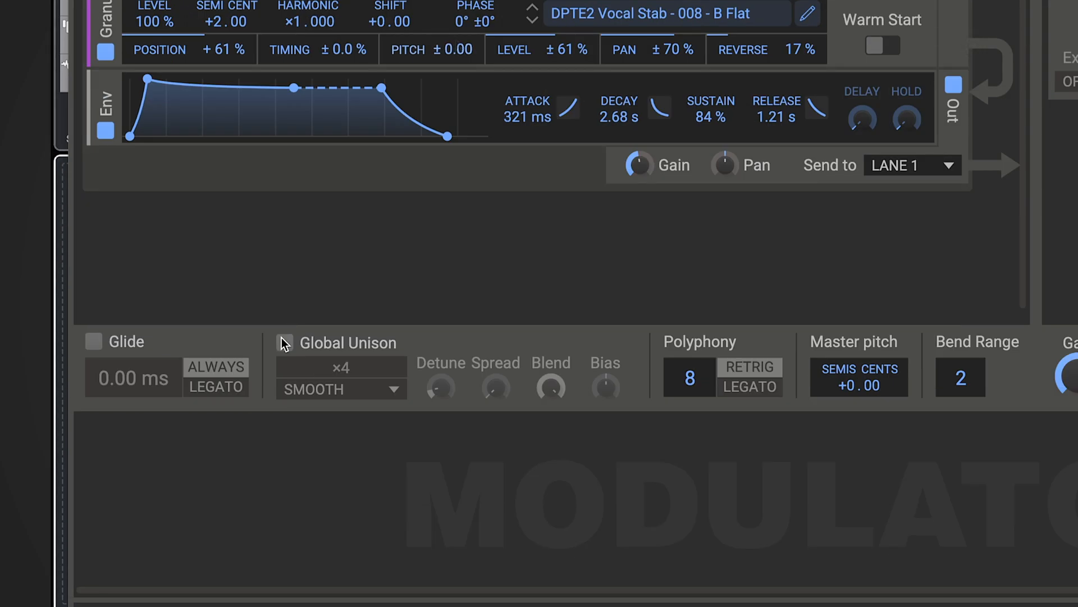
Step: Enable Global Unison with 7 voices and wider spread, and lengthen the amp attack to 979 ms
left_click(285, 342)
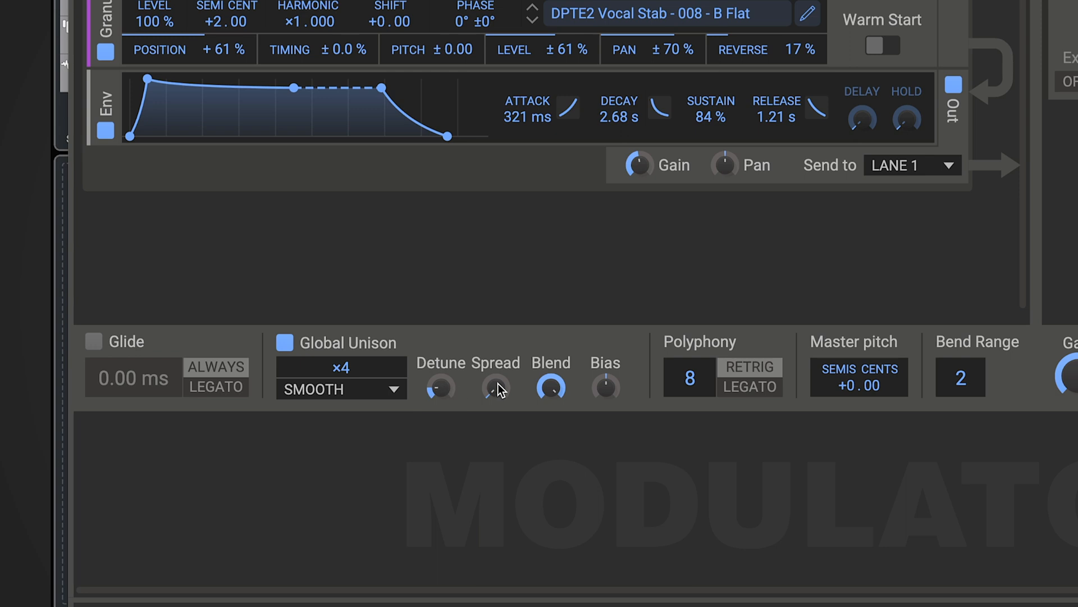
left_click_drag(496, 386, 495, 343)
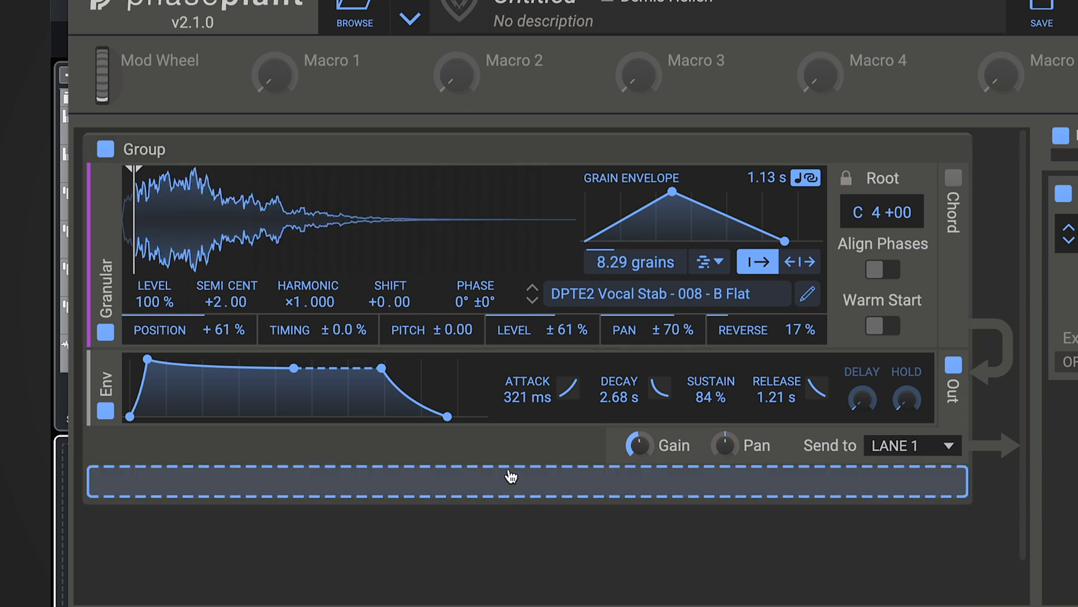
mouse_move(528, 410)
left_mouse_down()
mouse_move(528, 376)
mouse_move(521, 401)
left_mouse_up()
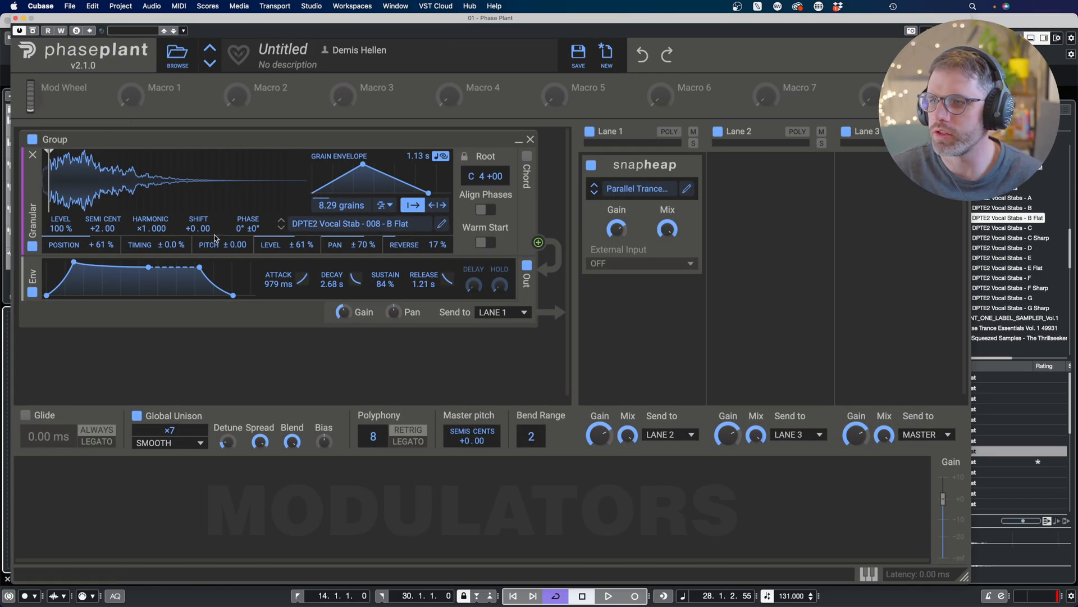
Step: Open the sample in the Sample Editor and remove its quiet tail
left_click(441, 225)
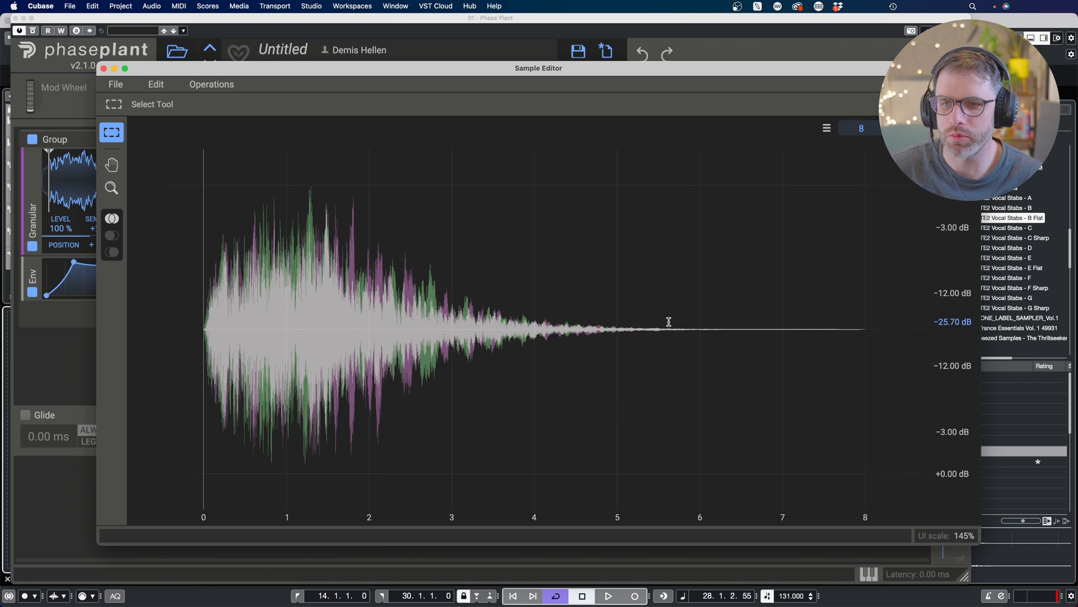
left_click_drag(668, 323, 910, 333)
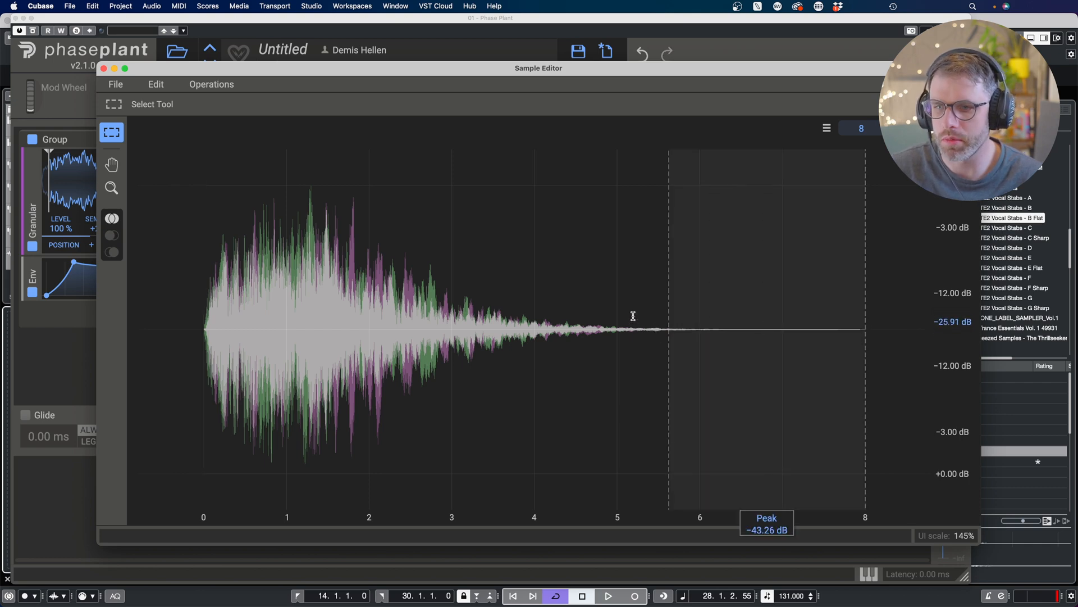
left_click_drag(631, 315, 863, 324)
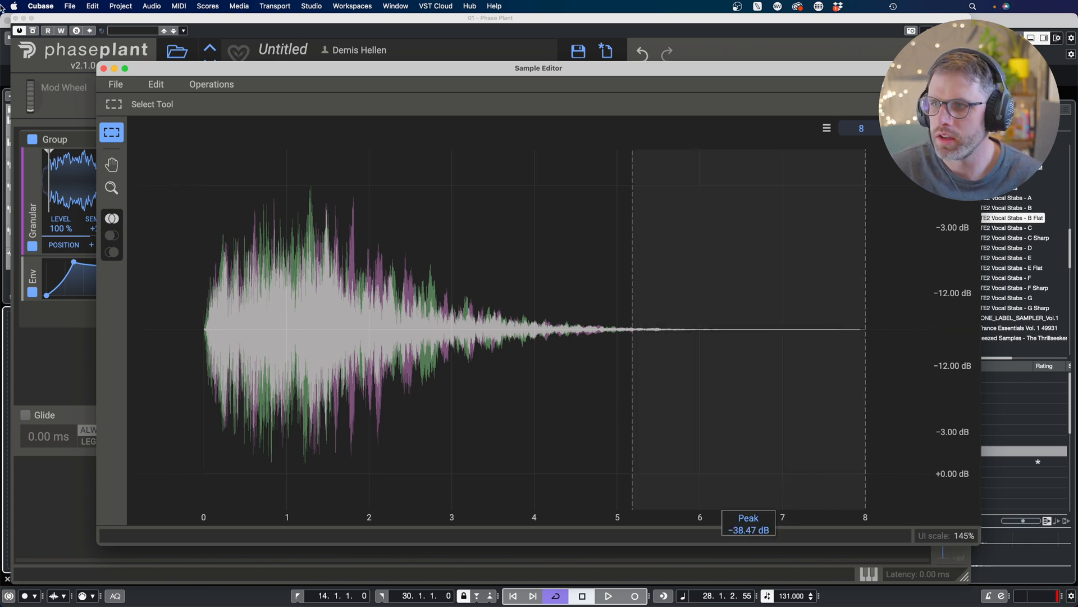
left_click(154, 83)
left_click(175, 215)
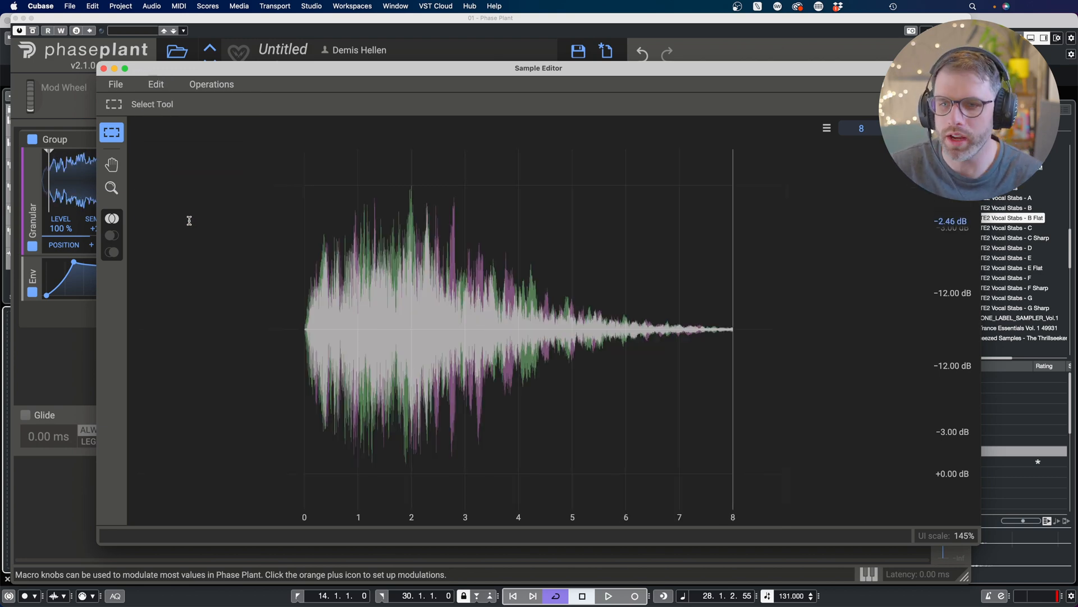
Step: Apply a fade-out to the end of the trimmed sample and close the Sample Editor
left_click_drag(645, 282, 743, 336)
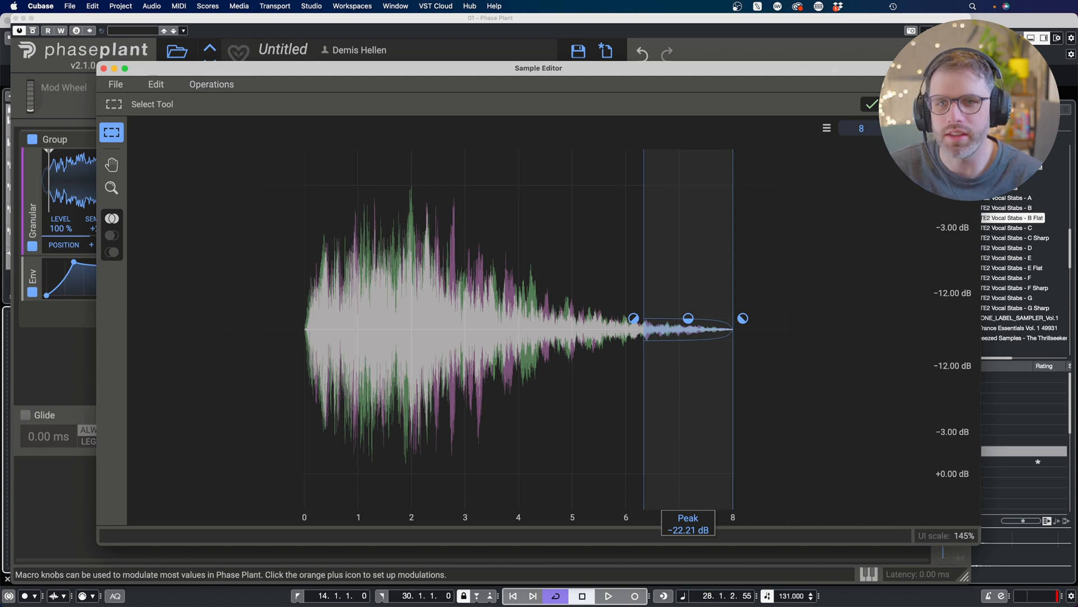
left_click(882, 105)
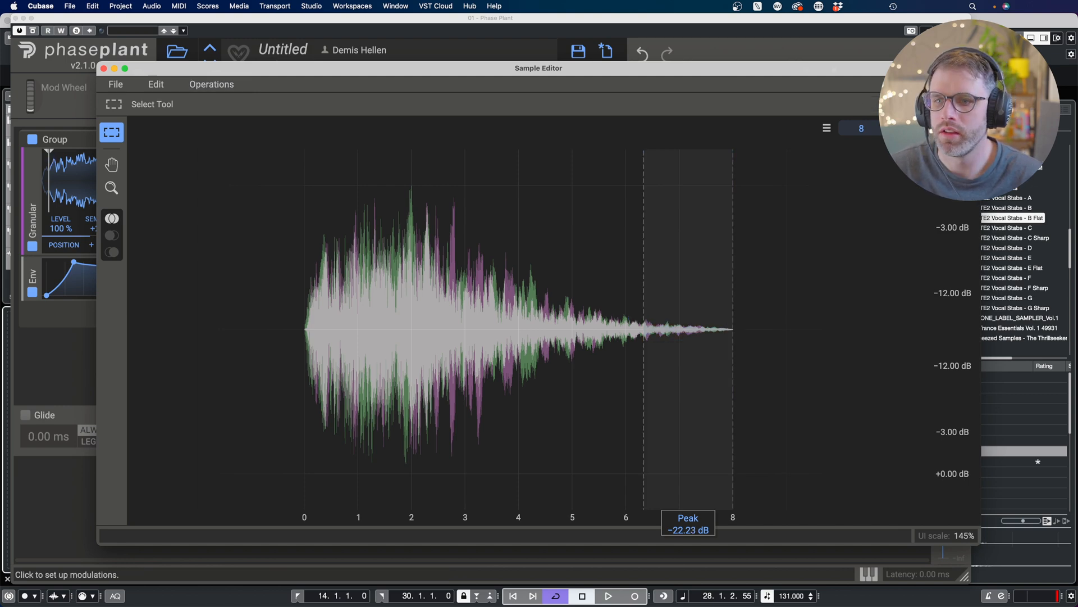
left_click(103, 68)
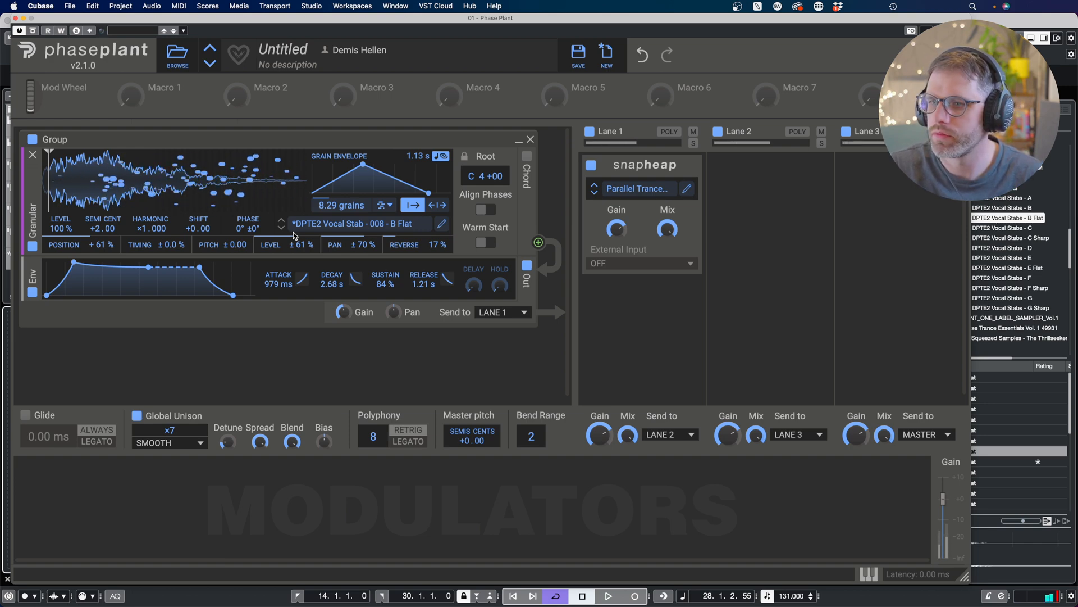
Step: Enable Align Phases on the granular generator and audition the patch
left_click(488, 210)
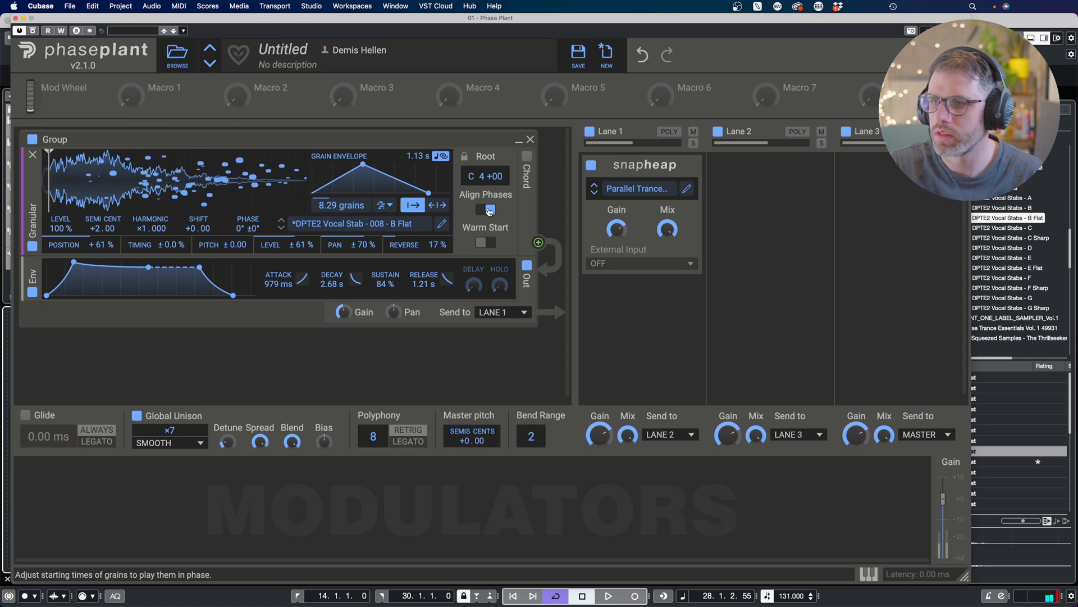
left_click(489, 210)
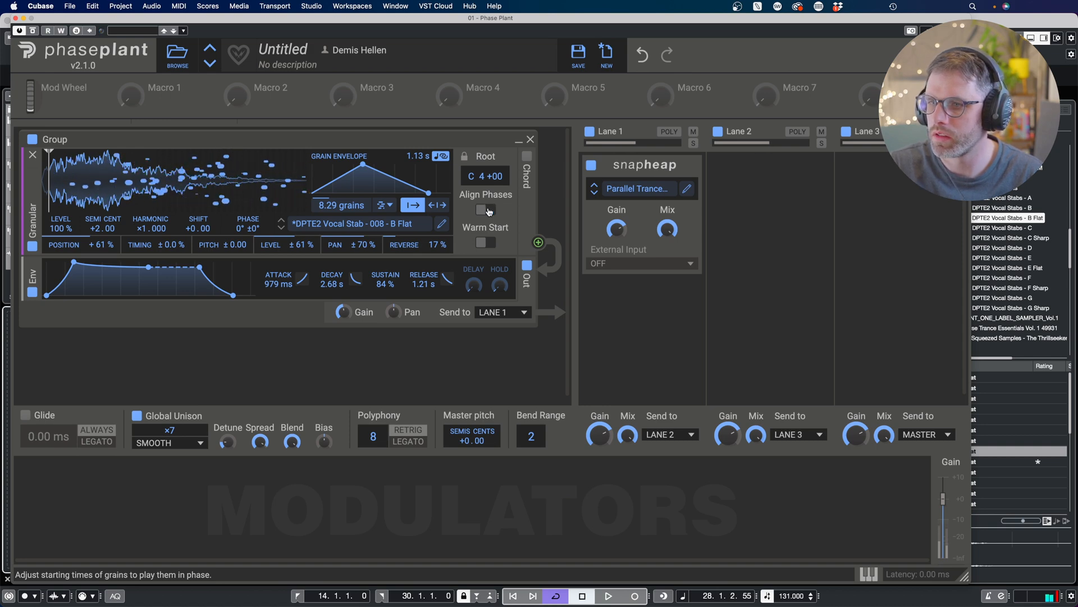
left_click(489, 210)
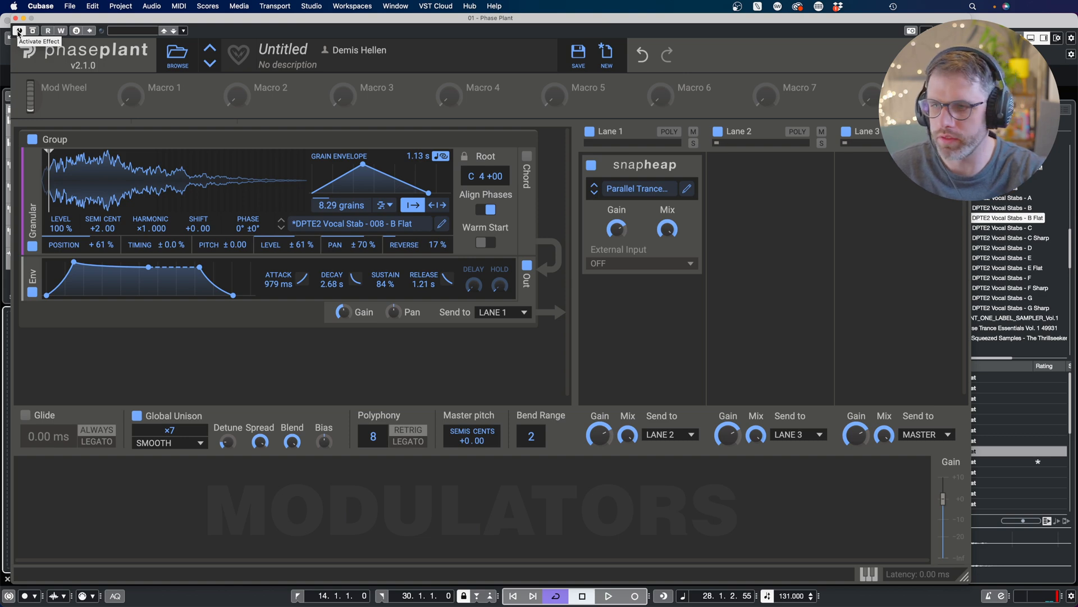
key("space")
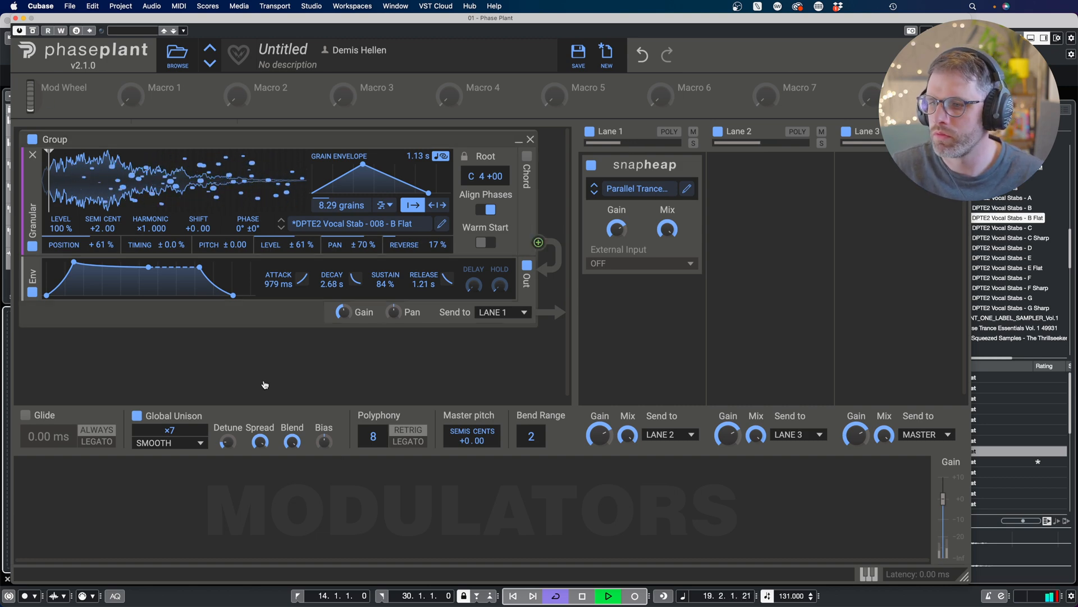
key("space")
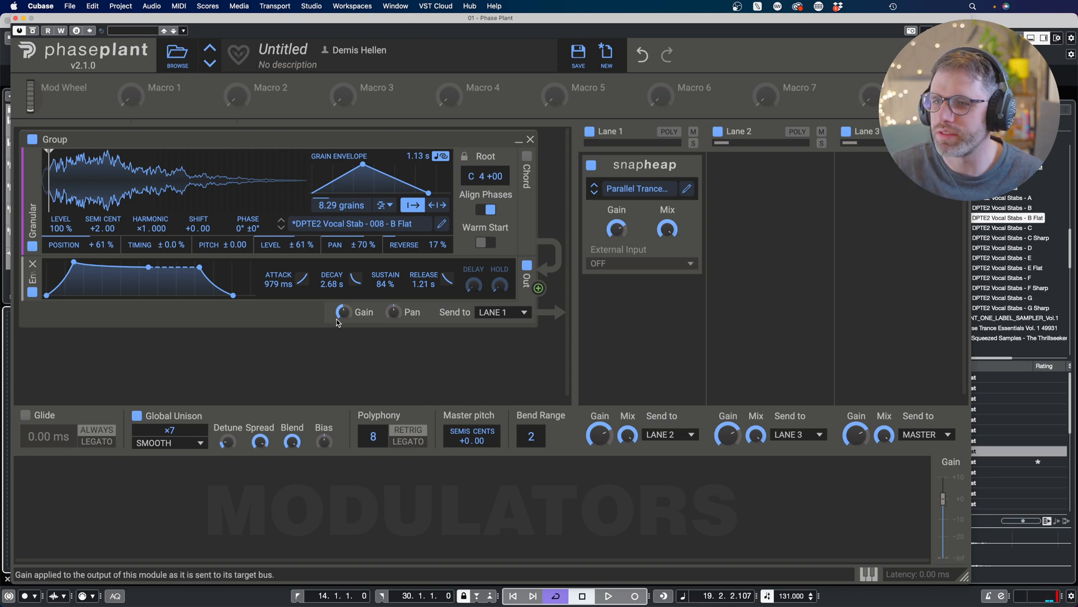
Step: Add a Filter module between the granular generator and its amp envelope
left_click(275, 254)
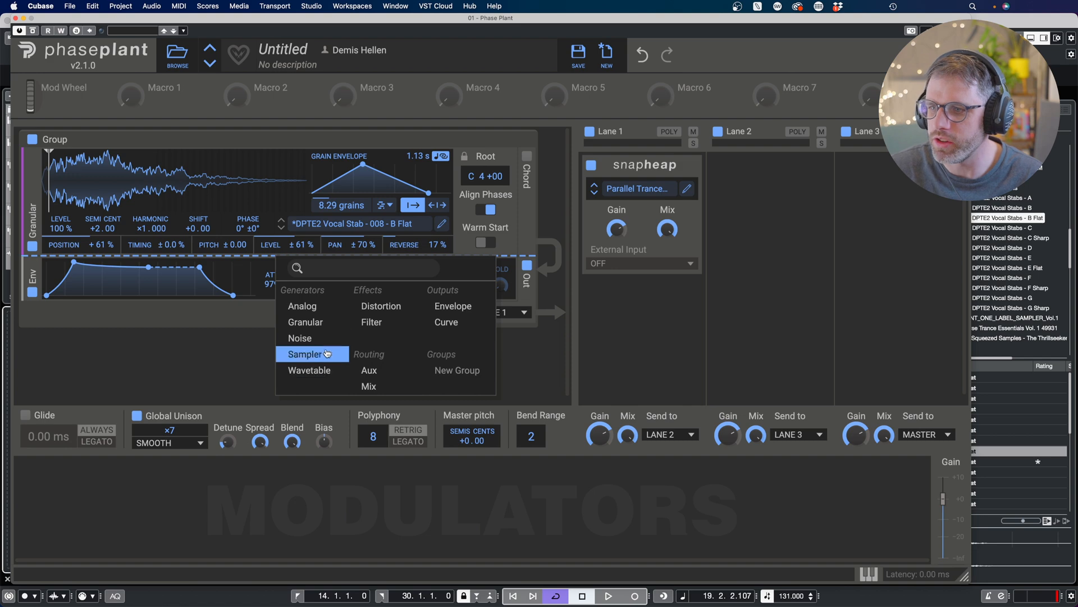
left_click(371, 322)
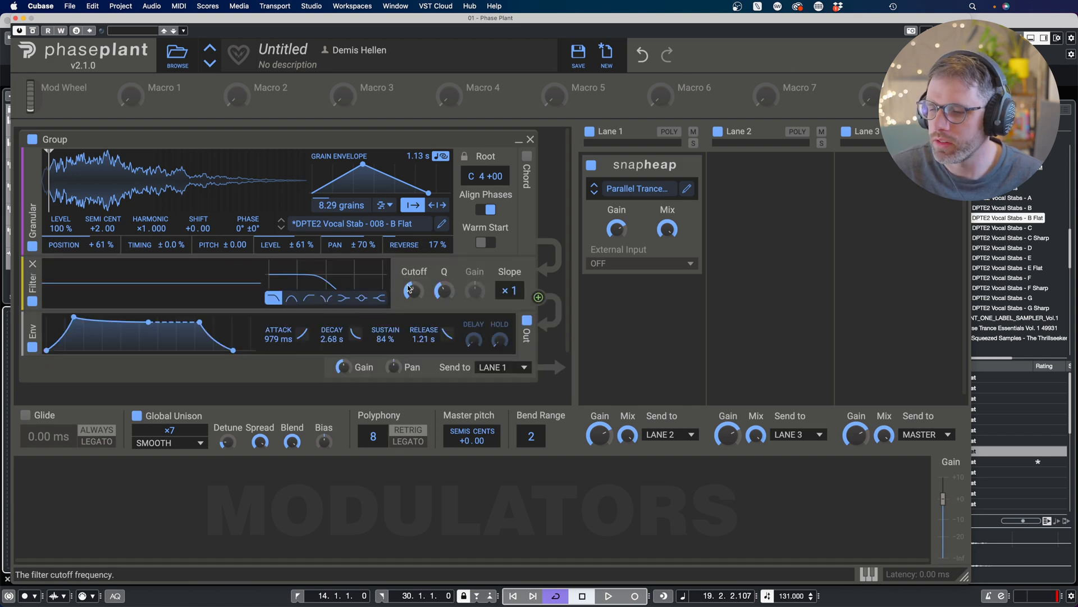
Step: Lower the filter cutoff and add an LFO modulator with its rate set to 0.541 Hz
left_click_drag(409, 288, 409, 260)
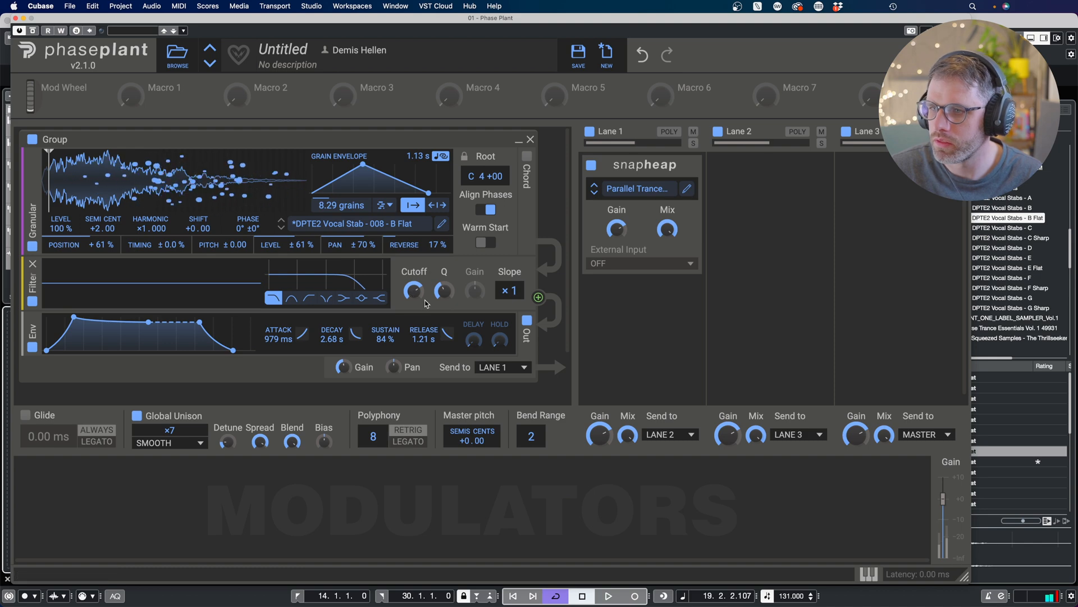
left_click(62, 507)
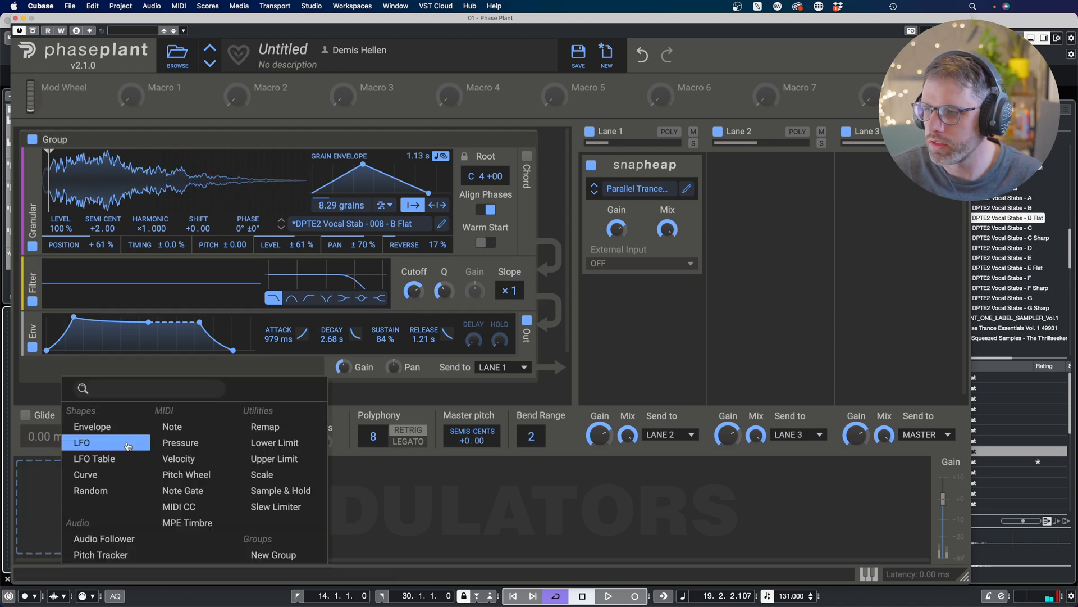
left_click(110, 443)
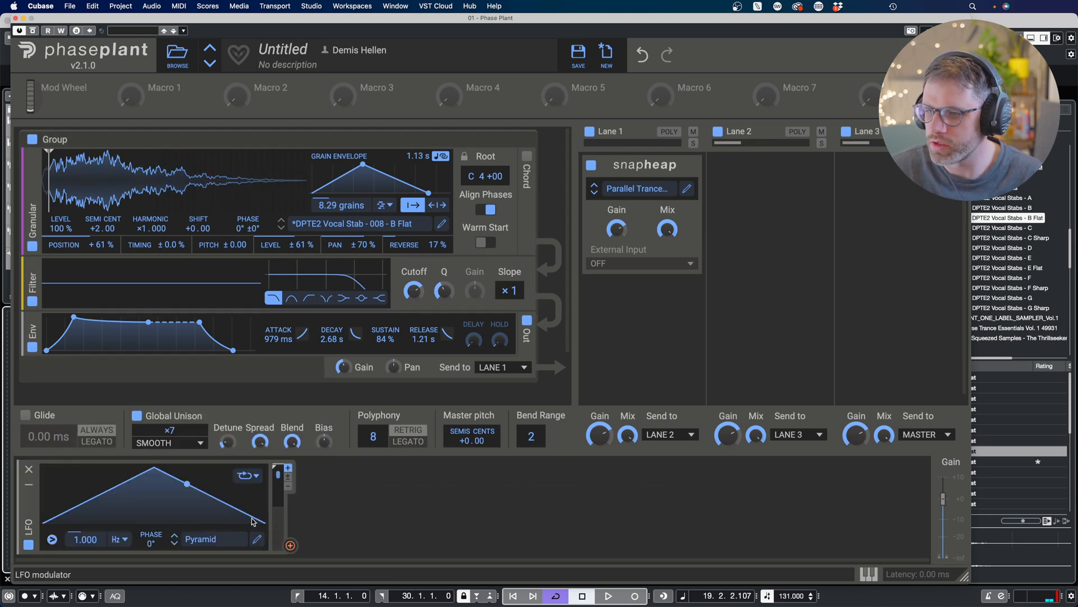
left_click_drag(85, 539, 86, 557)
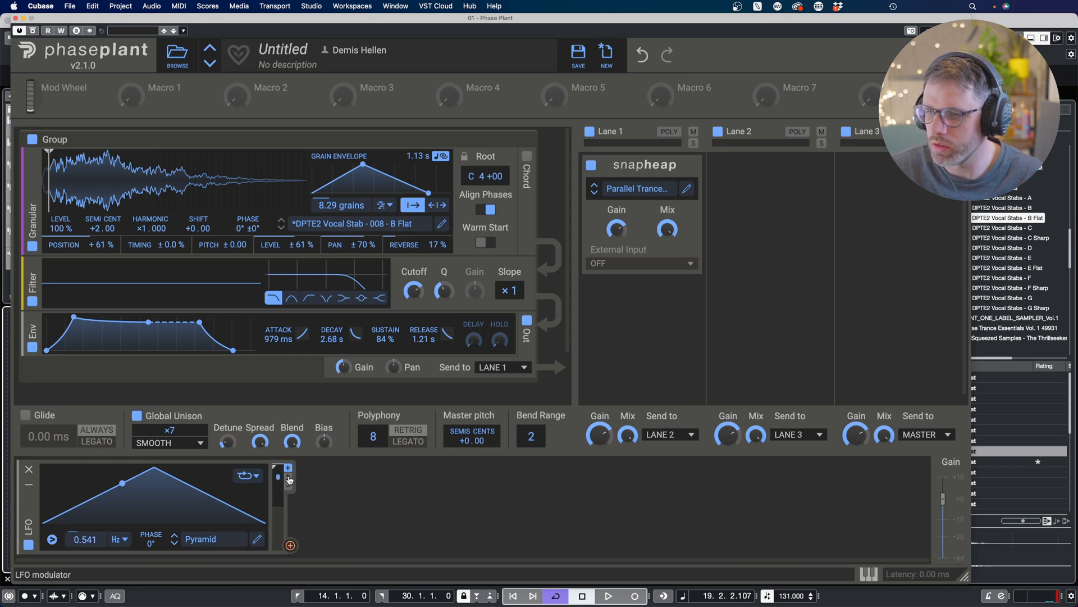
Step: Route the LFO to the granular Reverse amount and the filter cutoff, adjusting the cutoff modulation depth to about +20.9%
left_click(289, 478)
left_click(291, 545)
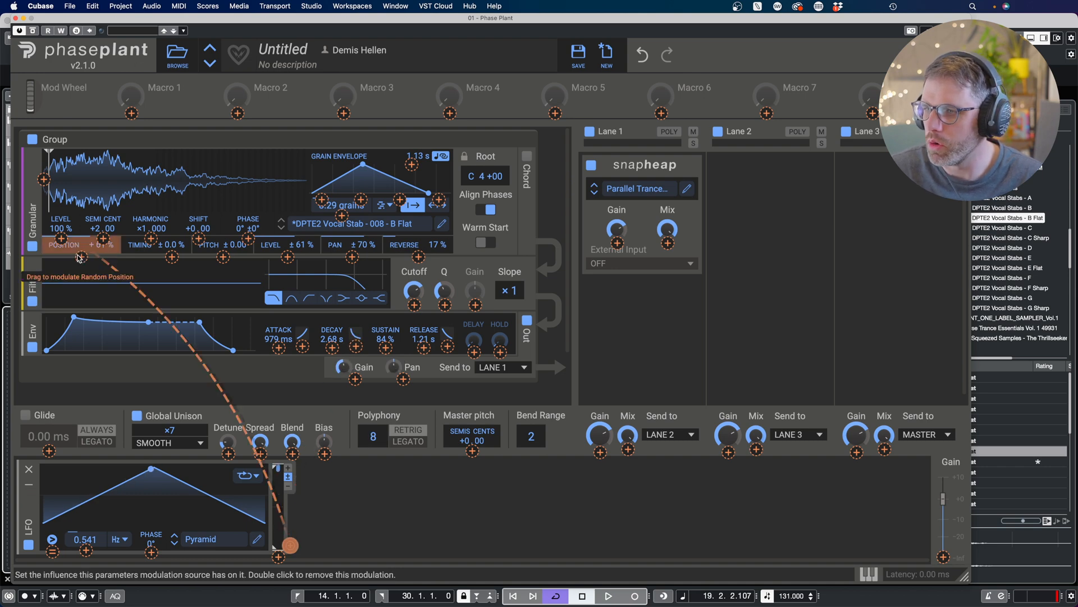
left_click(419, 257)
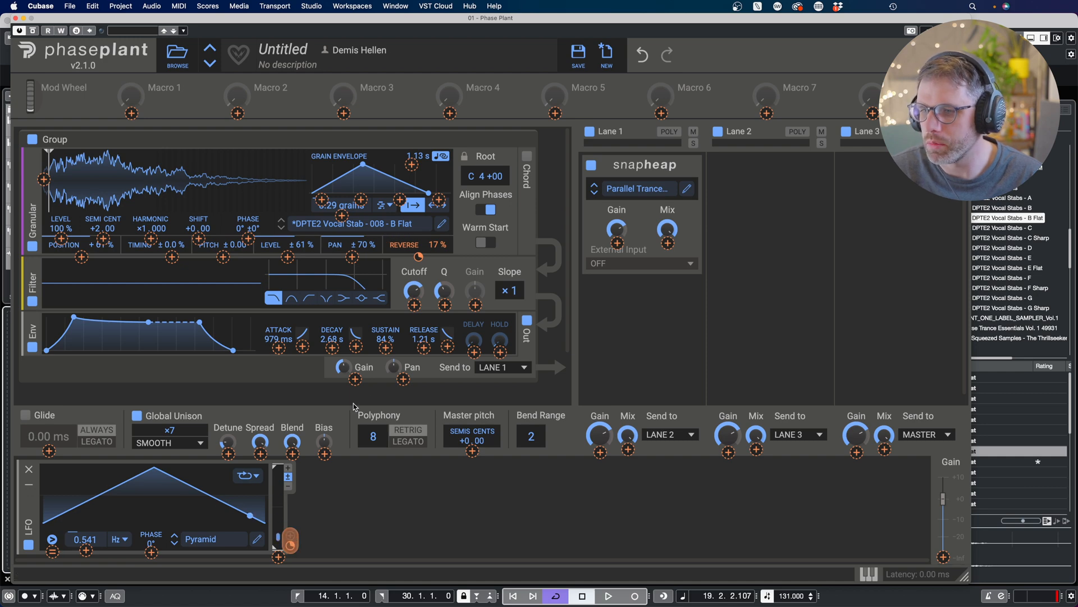
left_click(415, 306)
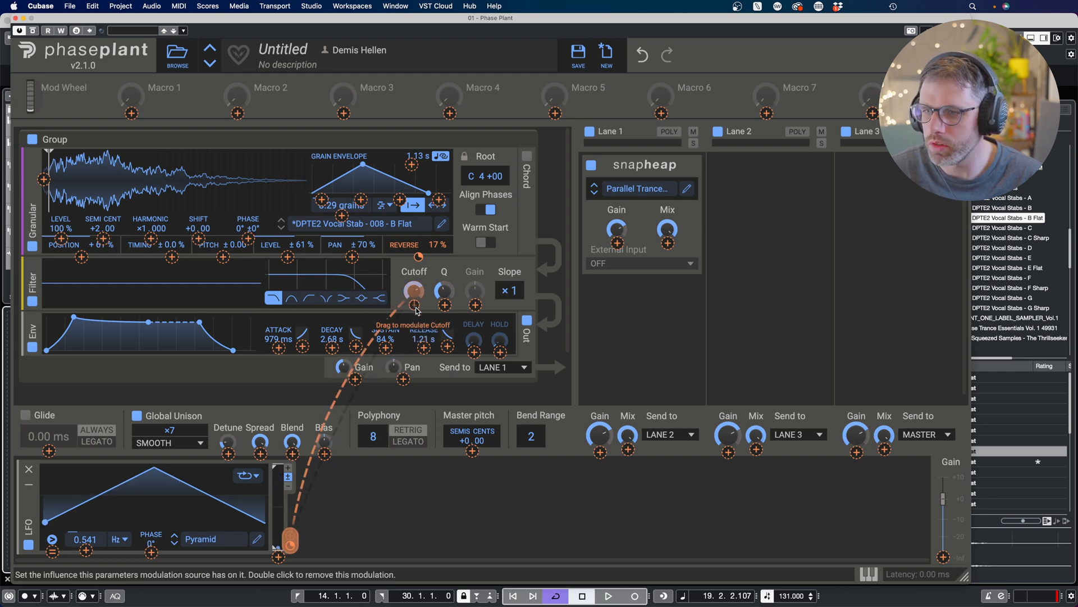
left_click_drag(415, 306, 415, 292)
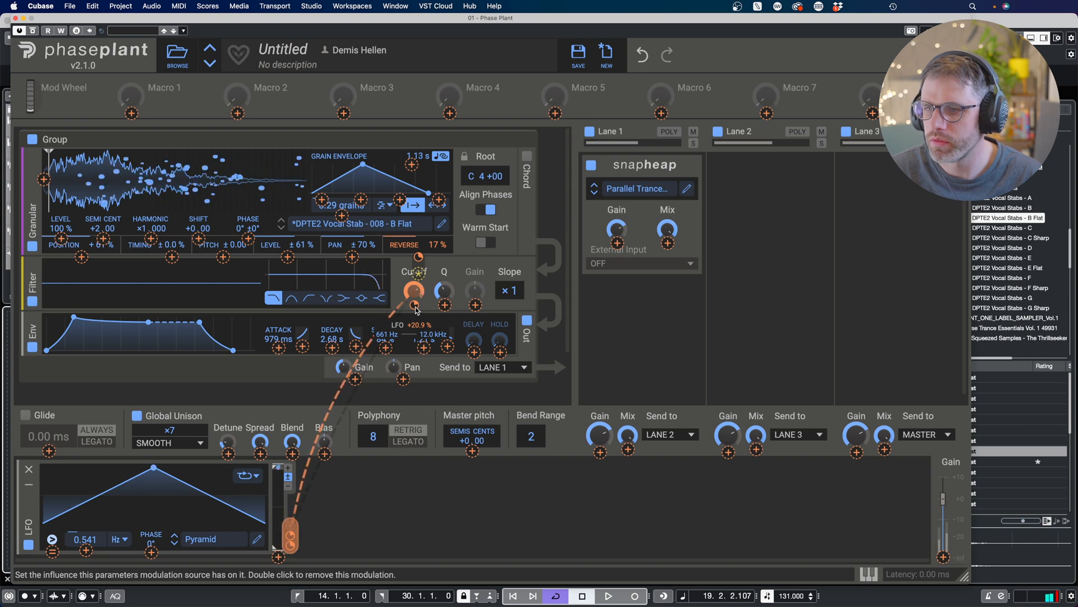
mouse_move(416, 308)
left_mouse_down()
mouse_move(416, 317)
mouse_move(414, 288)
mouse_move(414, 300)
left_mouse_up()
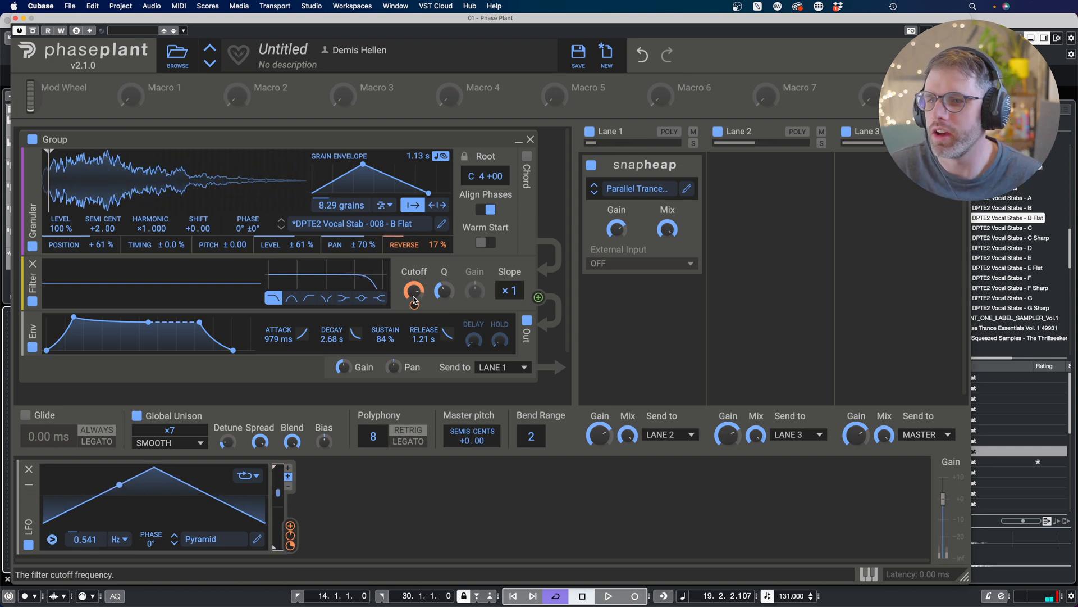
Step: Add a Dual Delay to the second Snap Heap lane
left_click(778, 198)
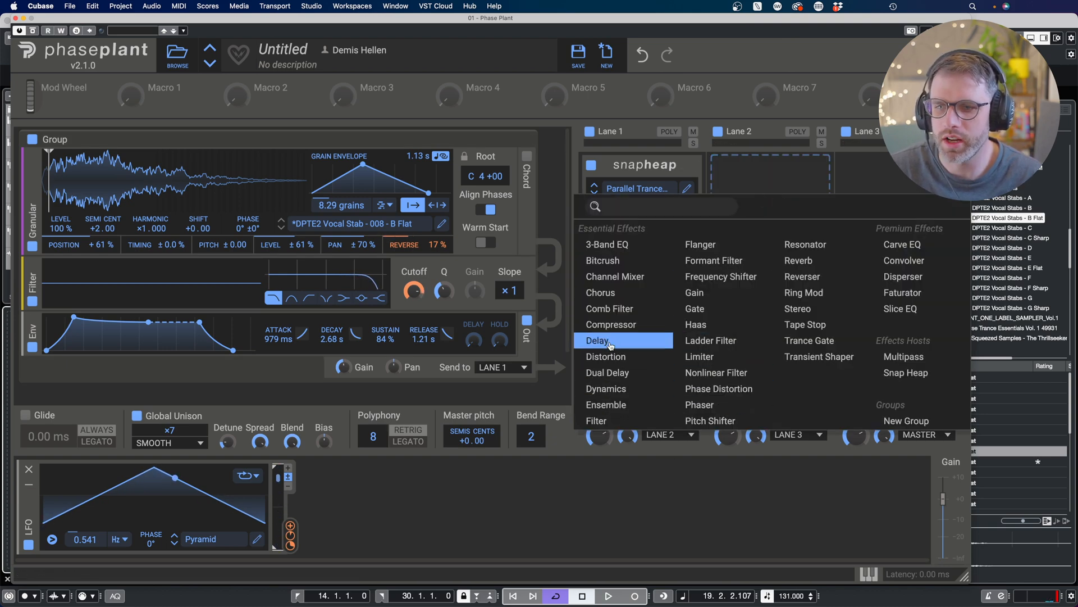
left_click(609, 372)
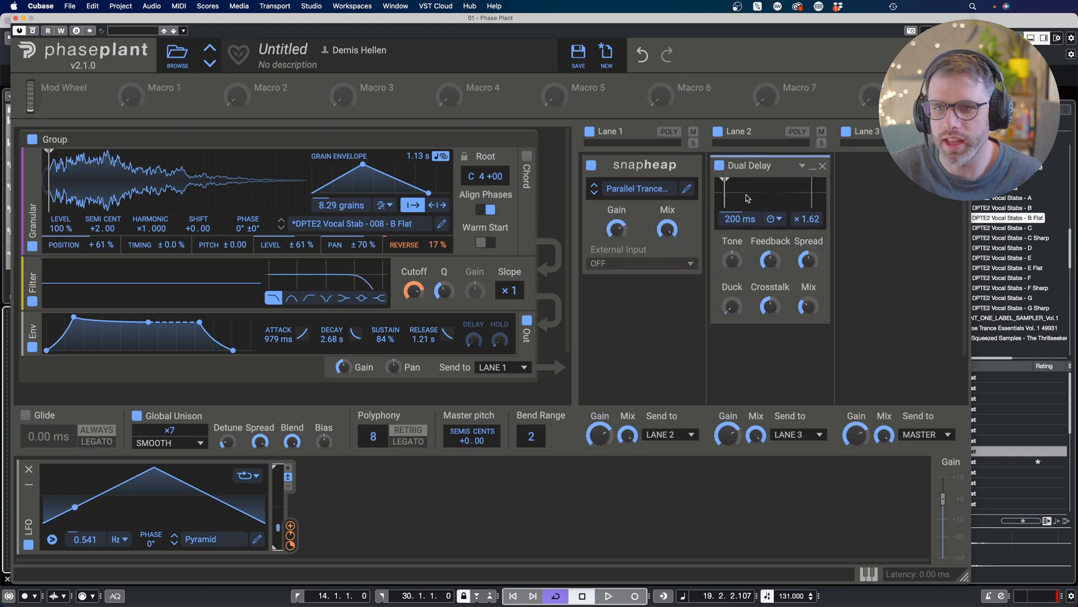
Step: Switch the Dual Delay time to tempo sync at 2/8 and raise its Duck amount
left_click(776, 220)
left_click(778, 221)
left_click(774, 219)
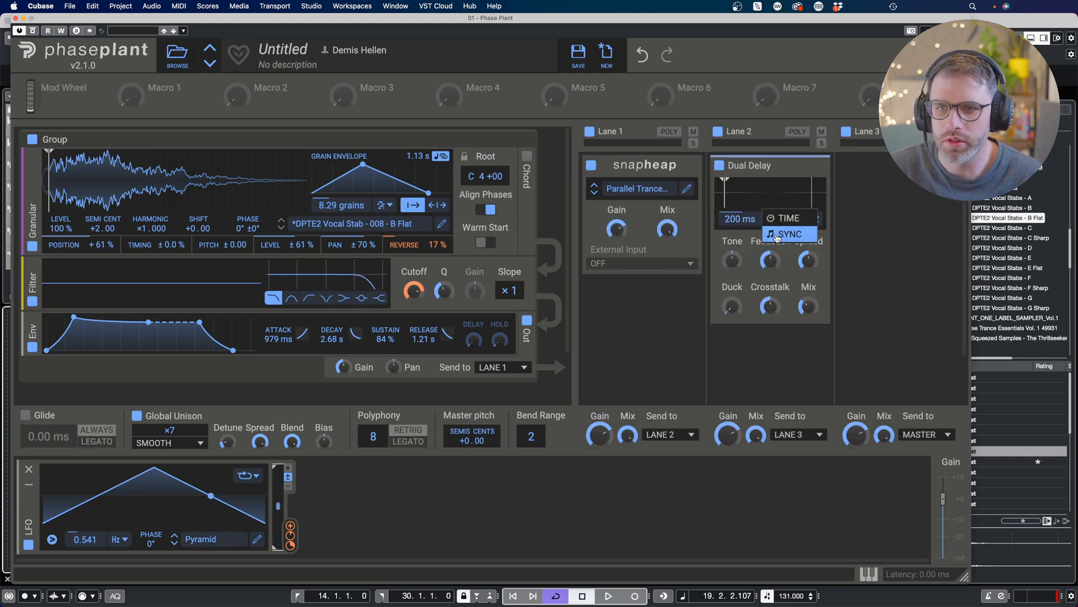
left_click(784, 233)
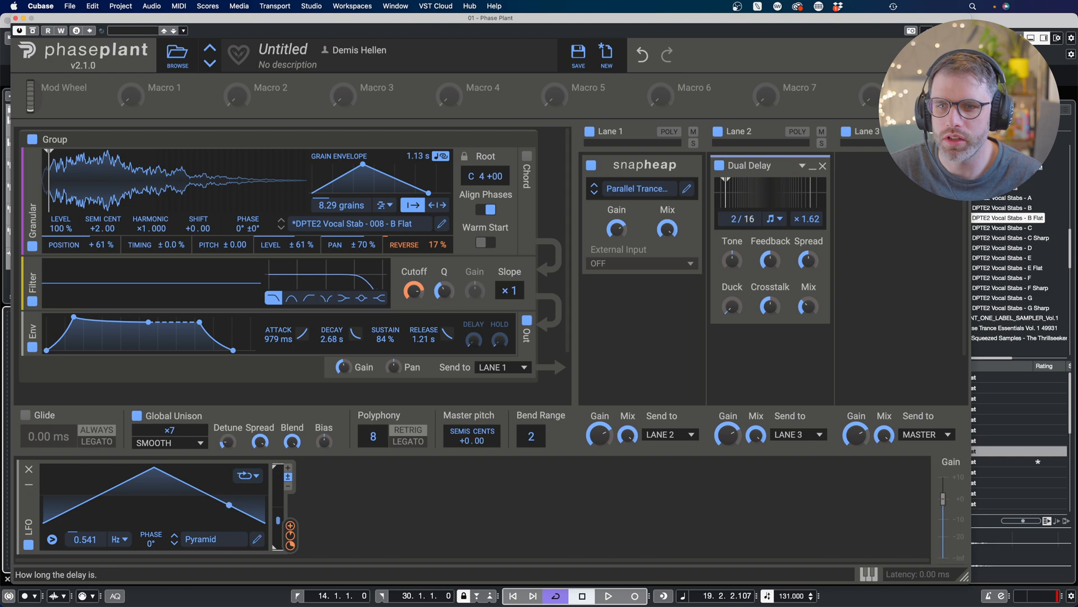
left_click_drag(745, 219, 749, 221)
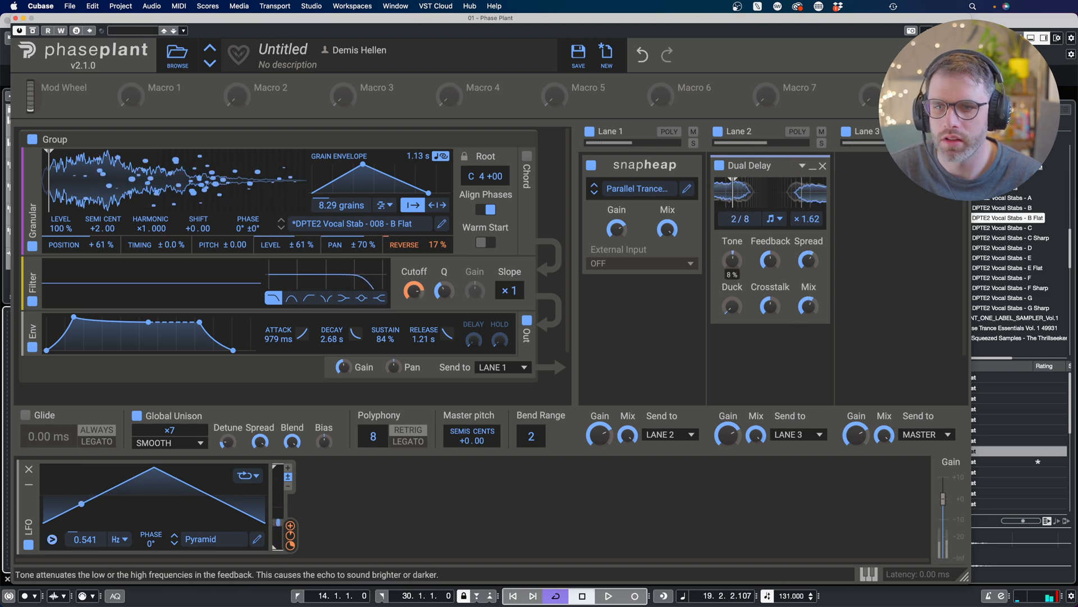
left_click_drag(731, 306, 731, 298)
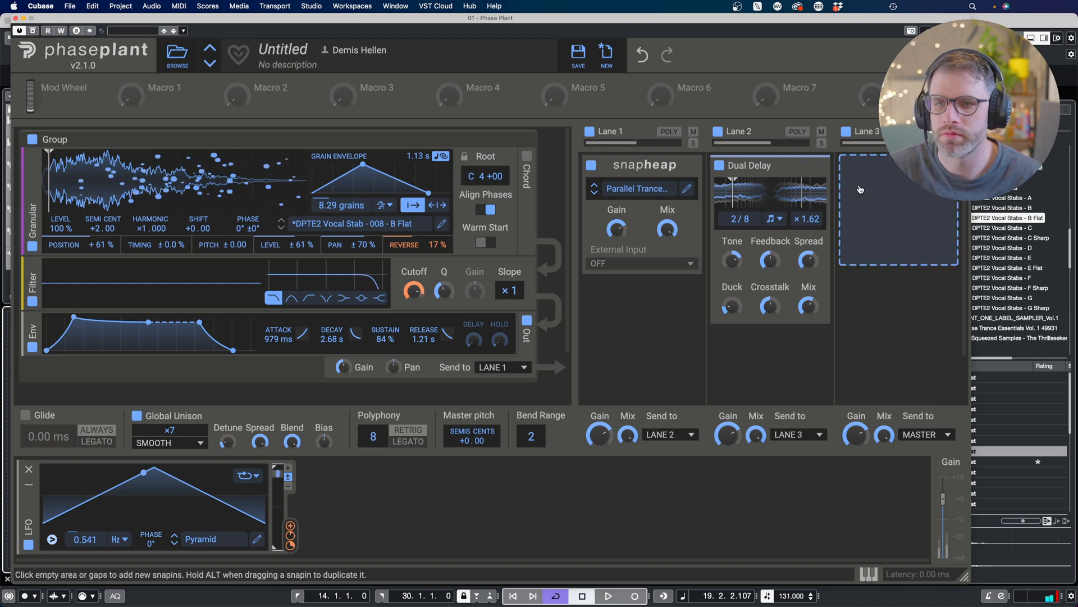
Step: Add a Phaser to the third Snap Heap lane and adjust its rate, cutoff and mix
left_click(872, 189)
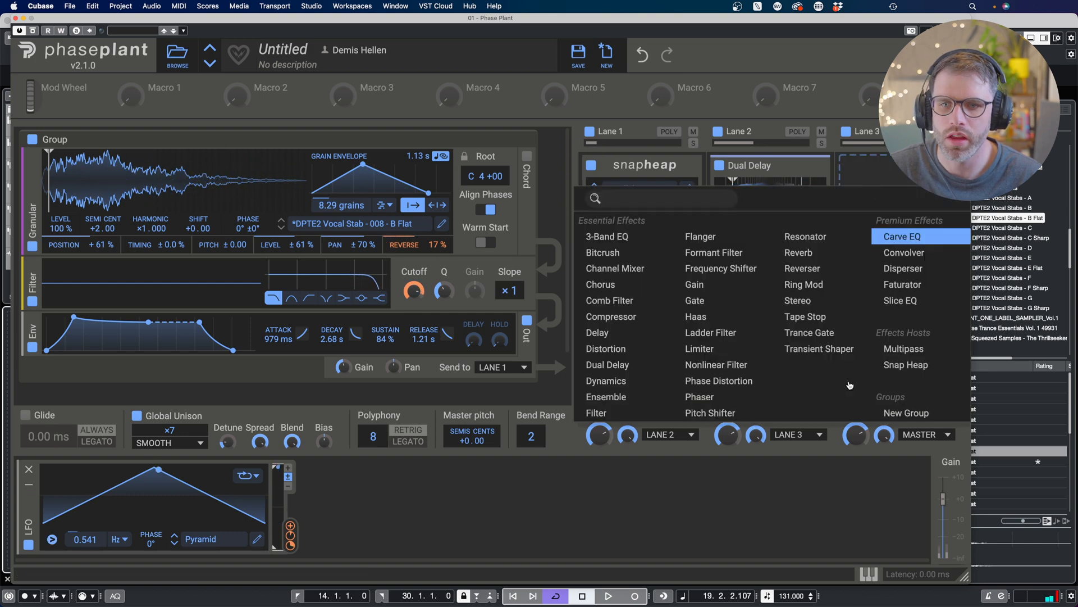
left_click(697, 397)
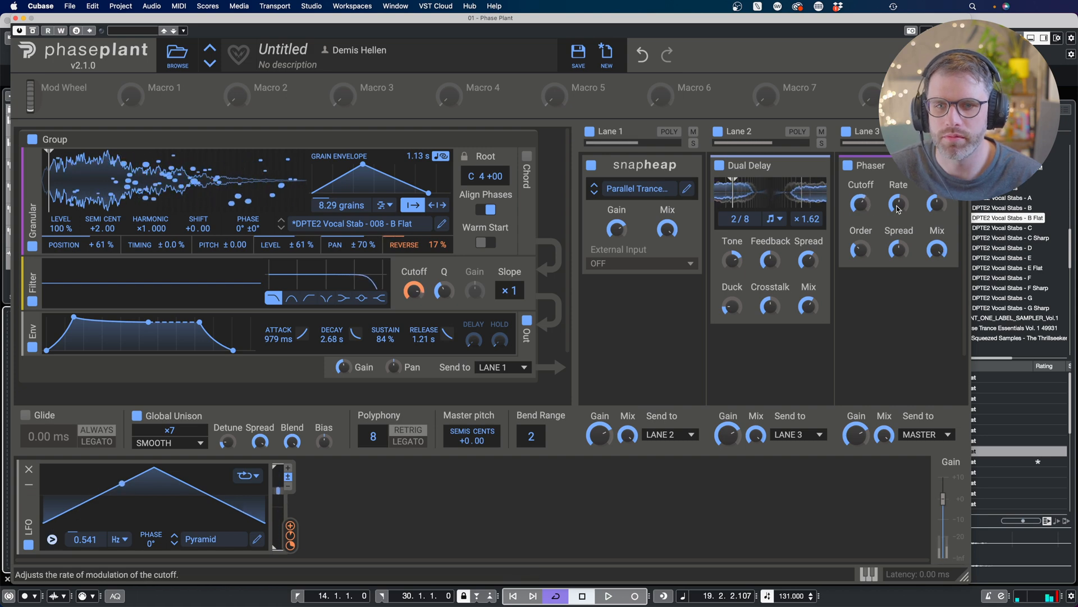
left_click_drag(899, 205, 898, 217)
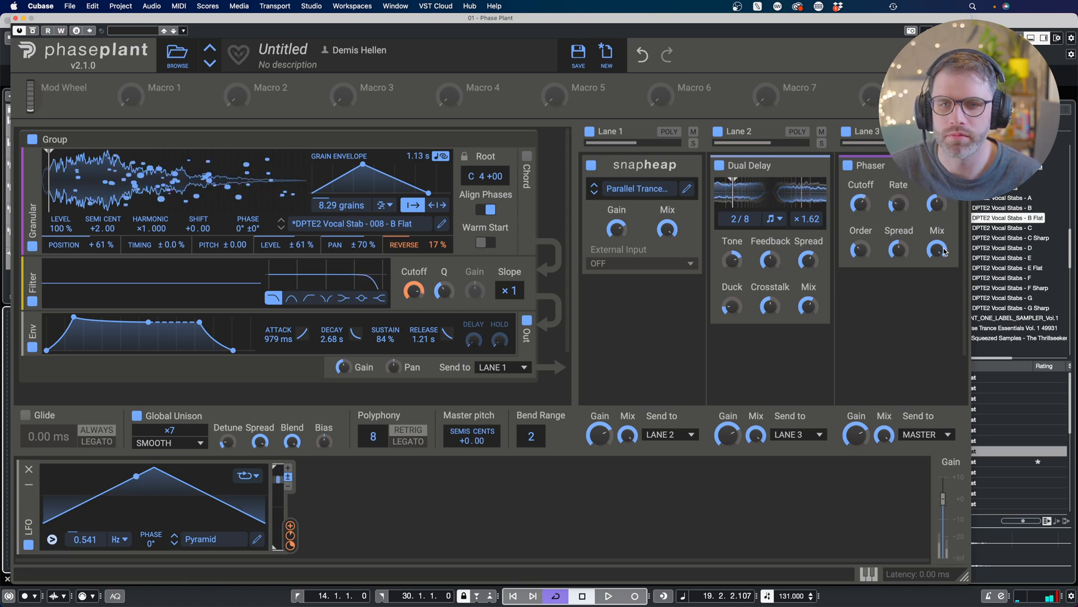
left_click_drag(936, 249, 937, 264)
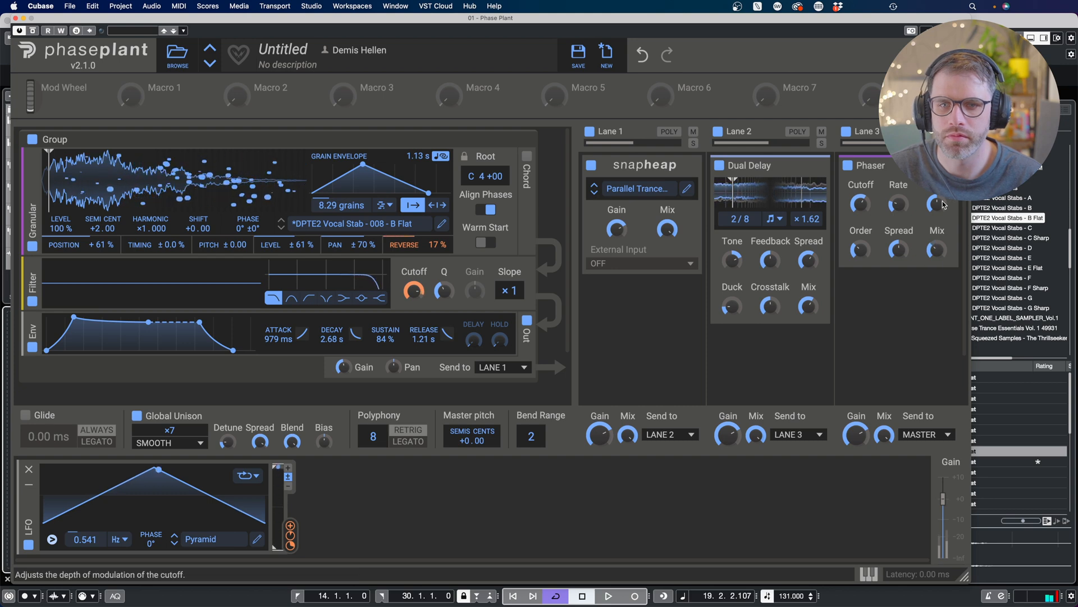
left_click_drag(936, 205, 936, 193)
left_click_drag(936, 250, 936, 256)
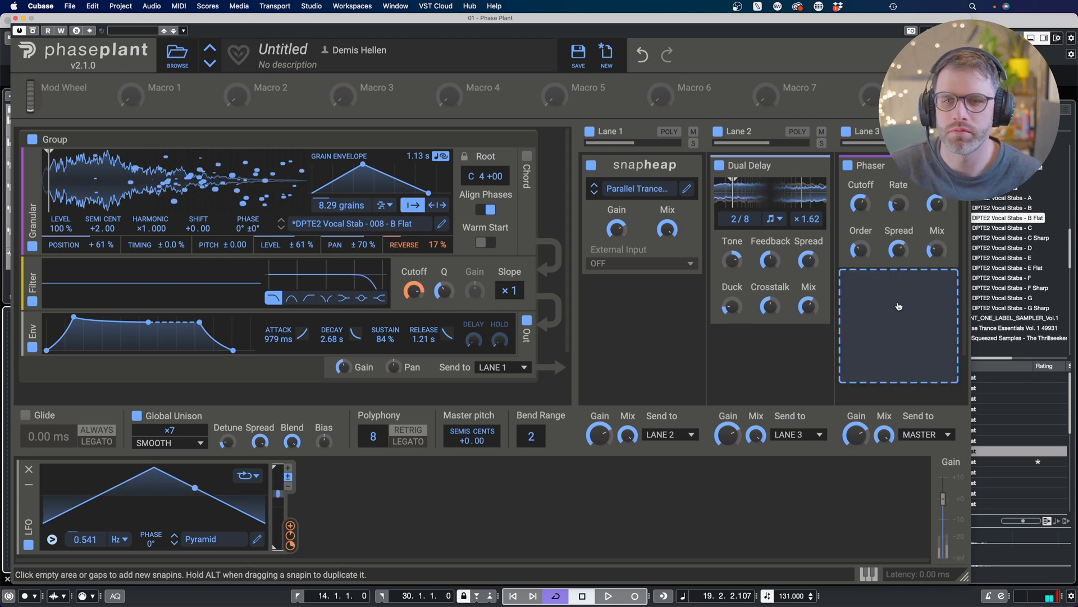
Step: Add a Limiter below the Phaser in the third lane and lower its release slightly
left_click(897, 303)
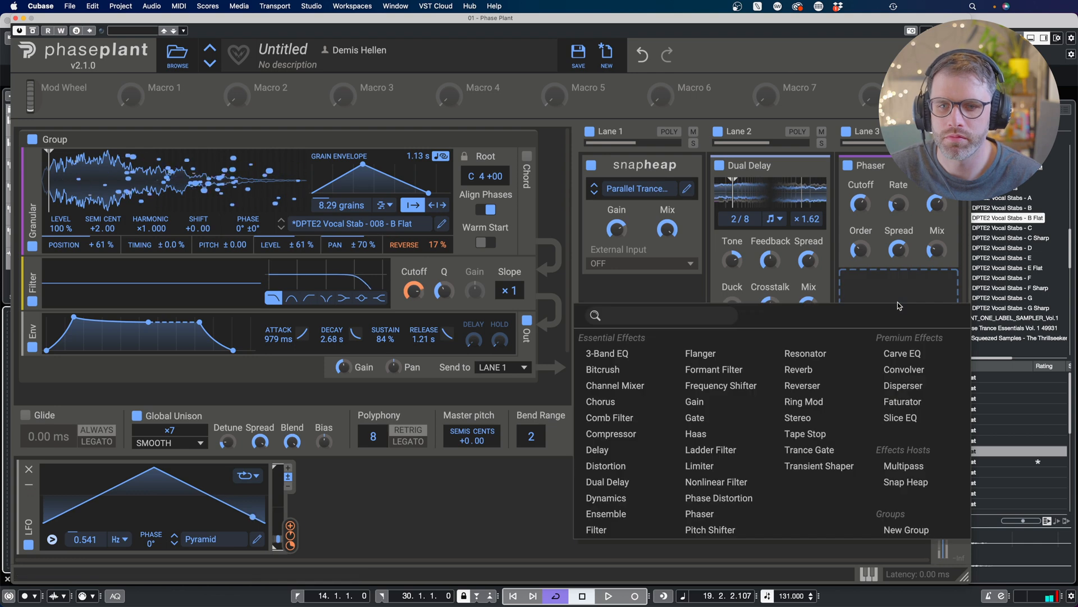
left_click(736, 467)
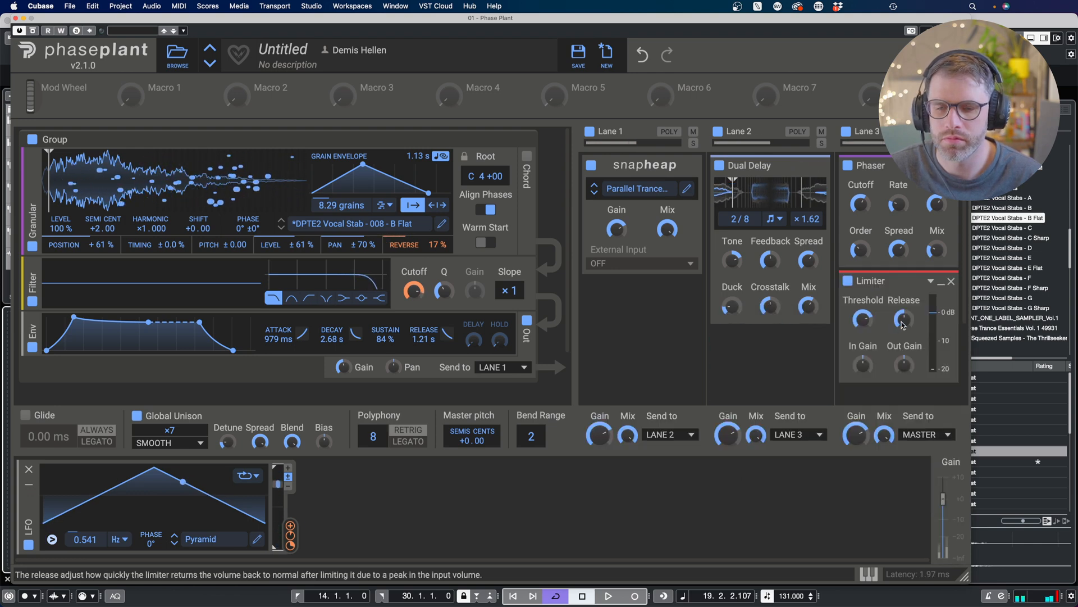
left_click_drag(906, 363, 905, 355)
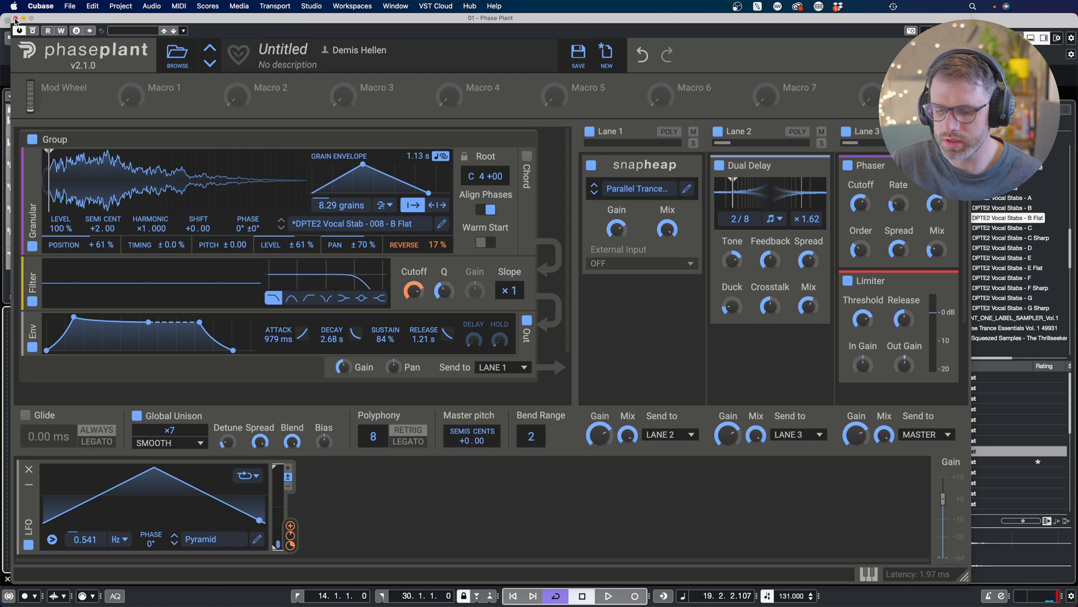
Step: Play and stop the project to audition the pad through the new effects
key("space")
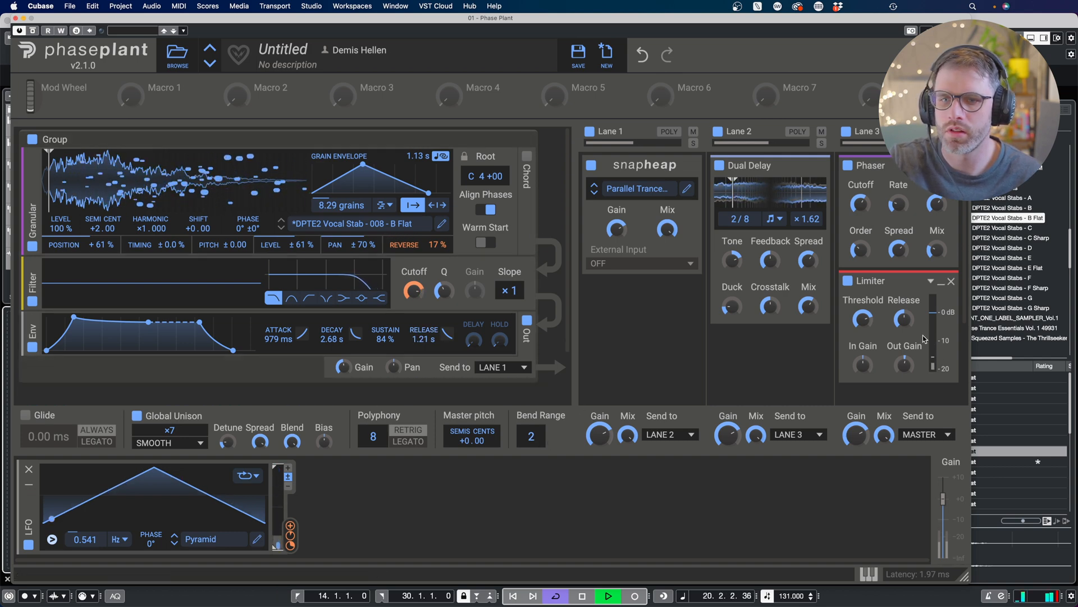
mouse_move(905, 362)
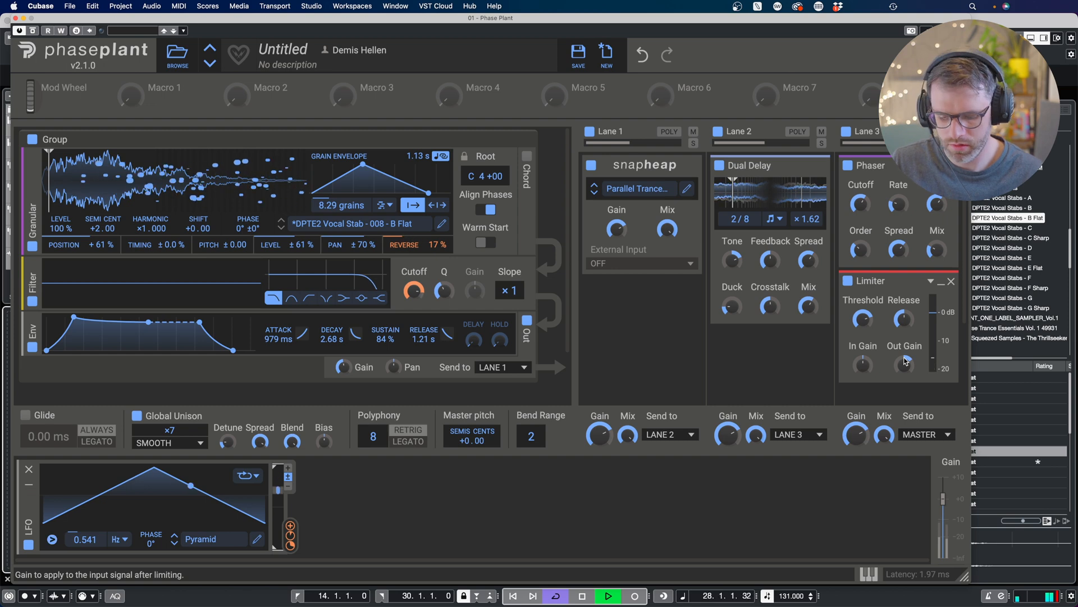
key("space")
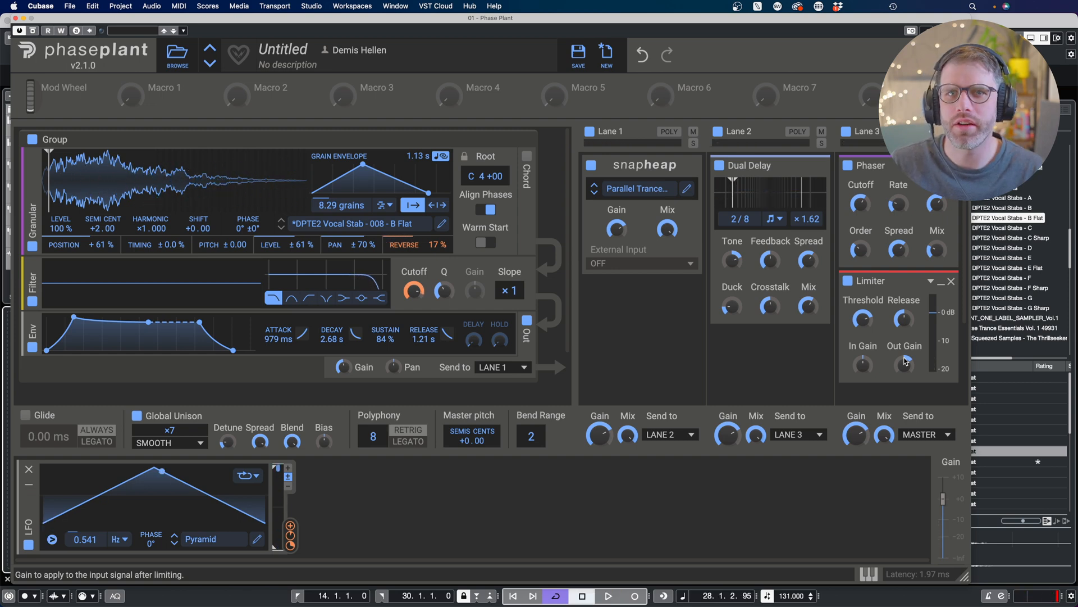